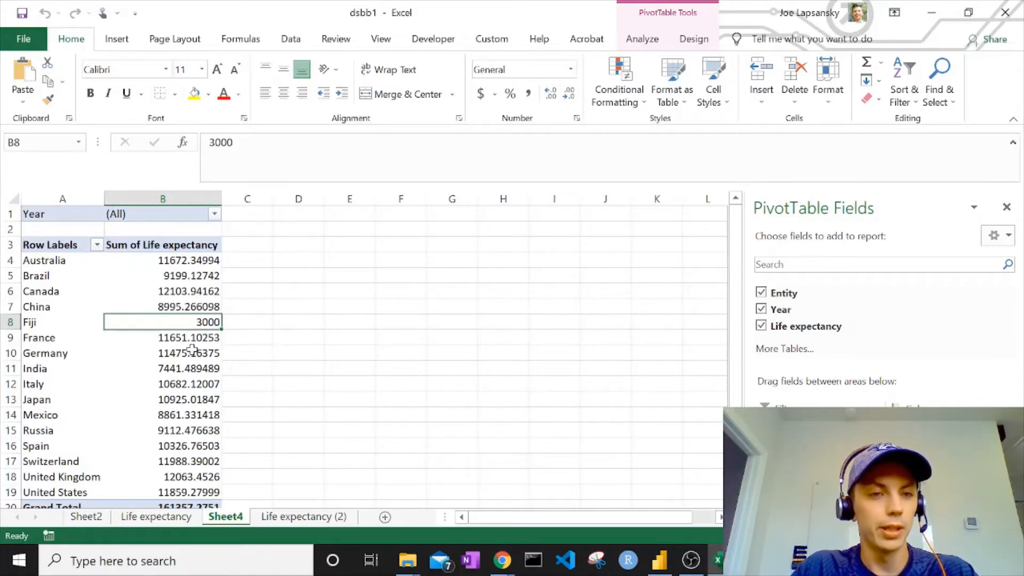
Delete the worksheet Sheet2 from the workbook.
{"action": "mouse_move", "coordinate": [190, 322]}
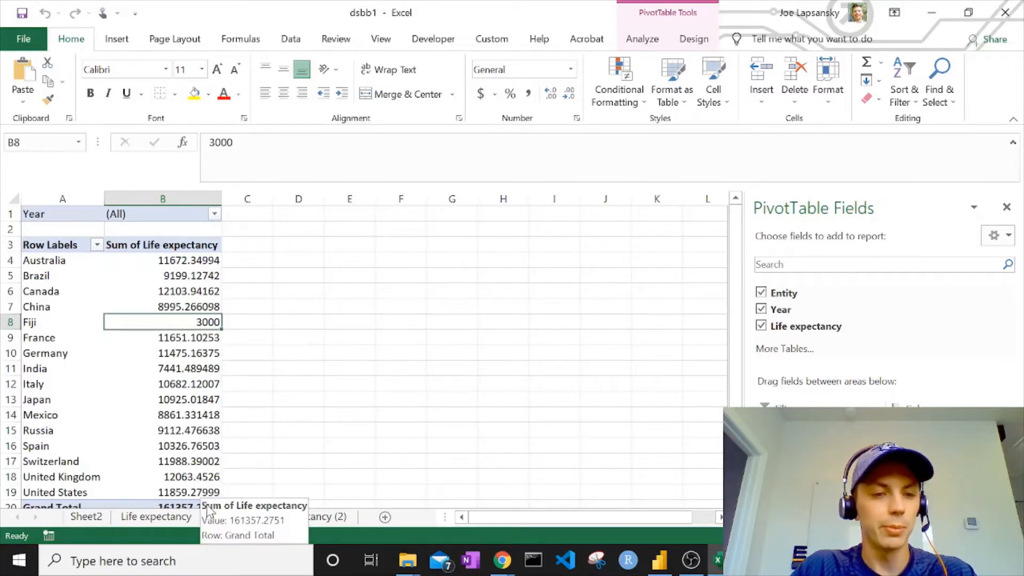
{"action": "left_click", "coordinate": [86, 520]}
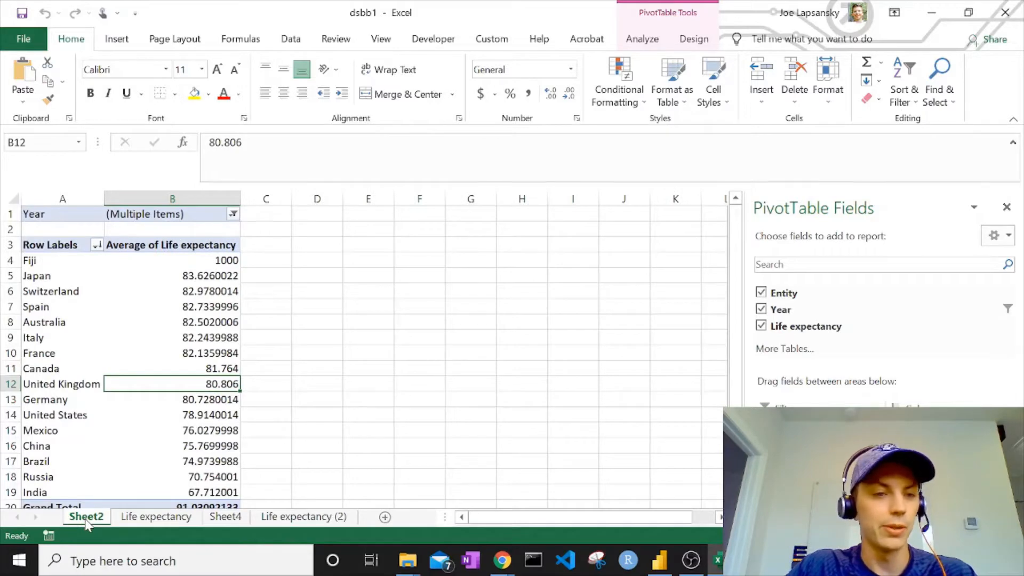
{"action": "right_click", "coordinate": [86, 520]}
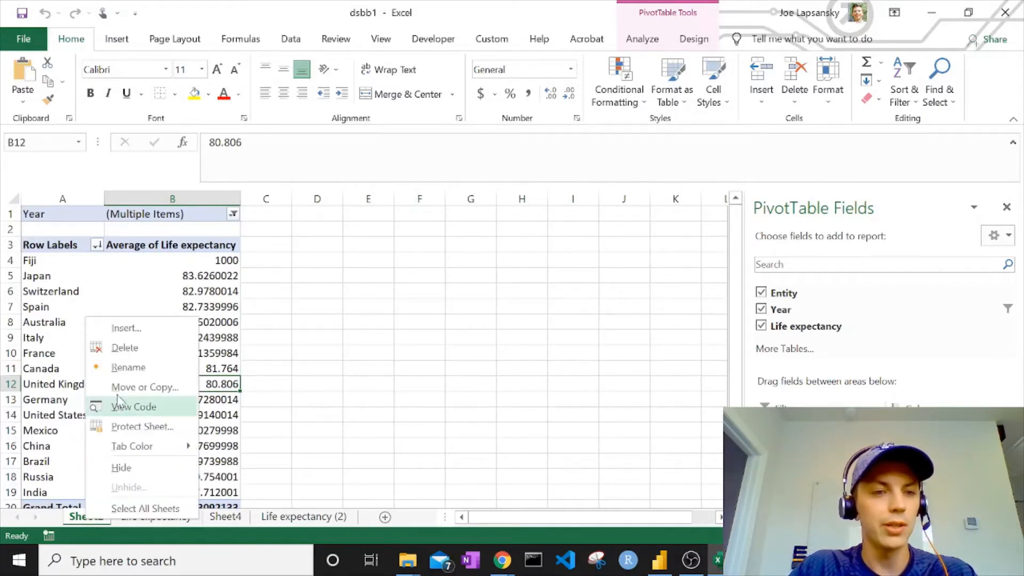
{"action": "left_click", "coordinate": [127, 346]}
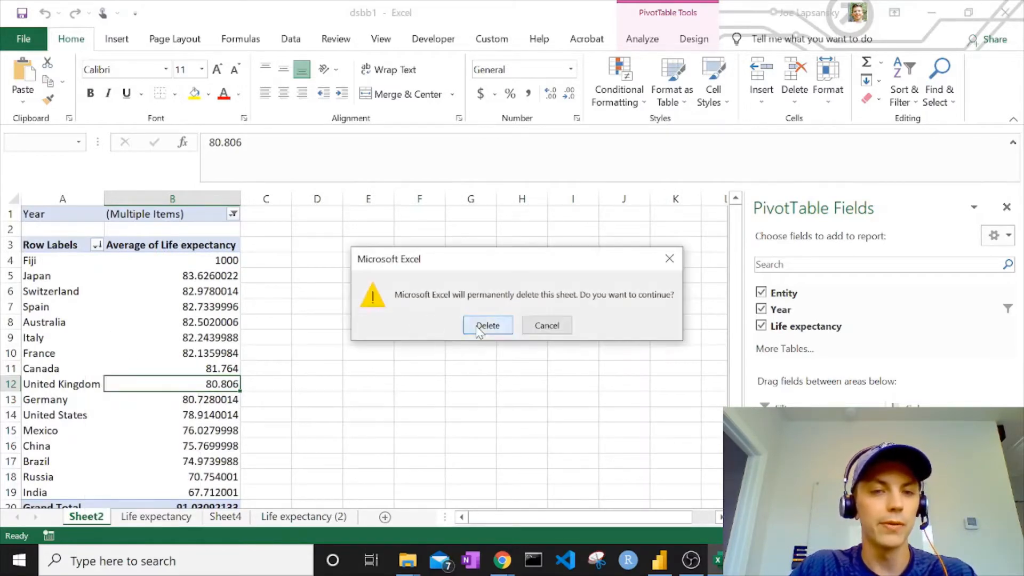
{"action": "left_click", "coordinate": [477, 326]}
Move Sheet4 to the end of the sheet order and rename it pivotTable.
{"action": "left_click", "coordinate": [188, 517]}
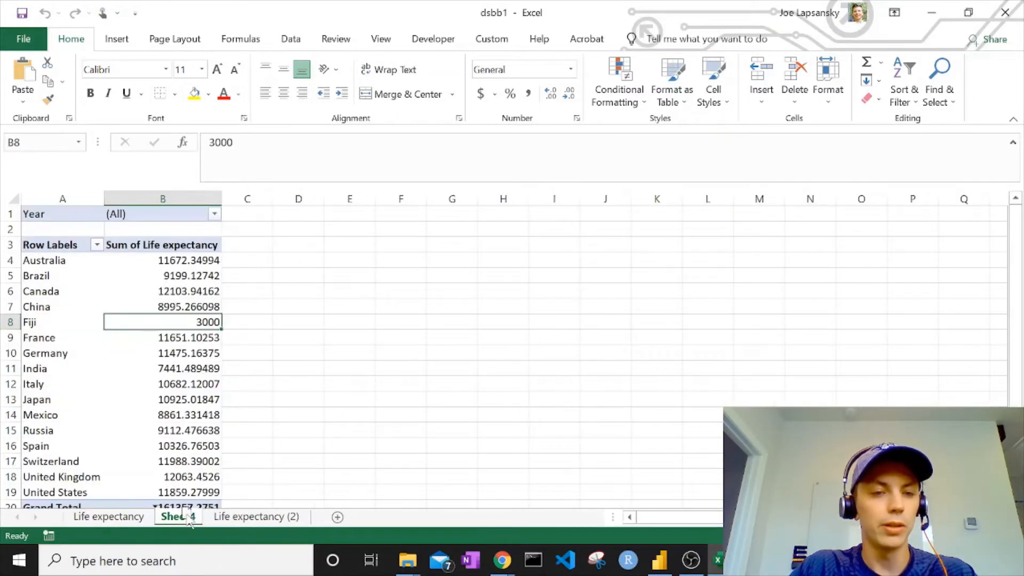
{"action": "left_click_drag", "start_coordinate": [188, 520], "coordinate": [331, 499]}
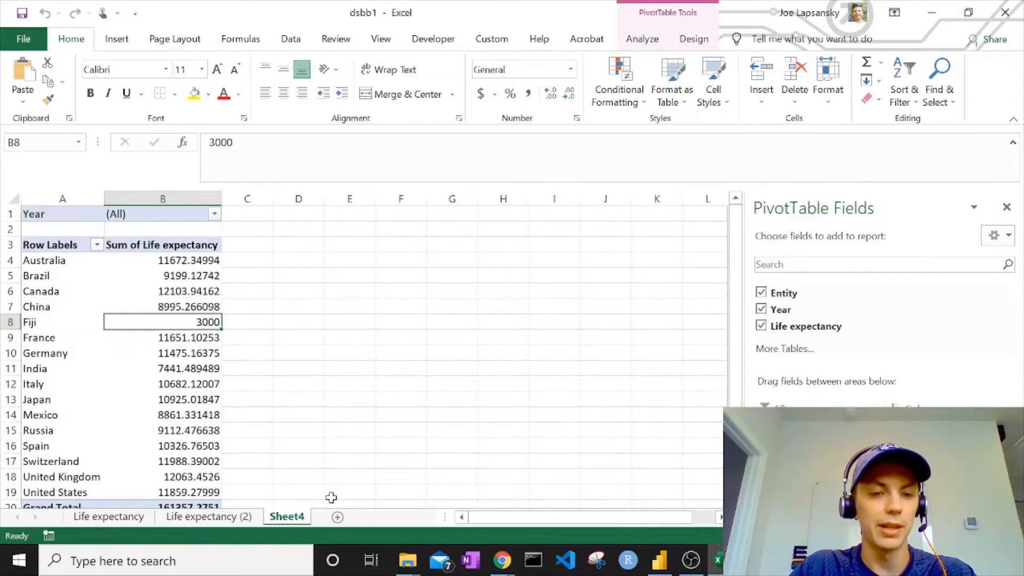
{"action": "double_click", "coordinate": [279, 519]}
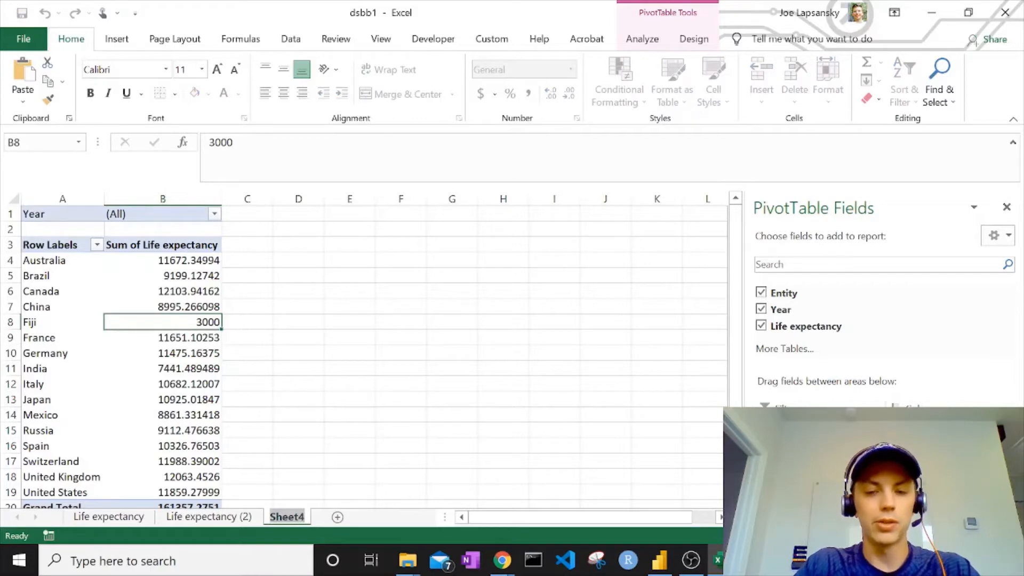
{"action": "type", "text": "pivotTable"}
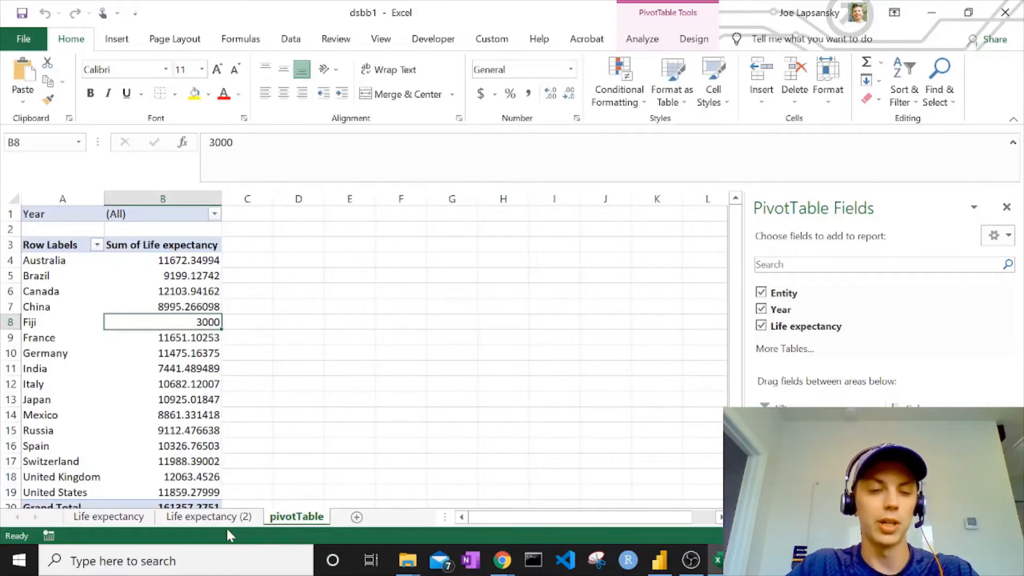
Rename the "Life expectancy (2)" sheet as dataTable.
{"action": "left_click", "coordinate": [209, 526]}
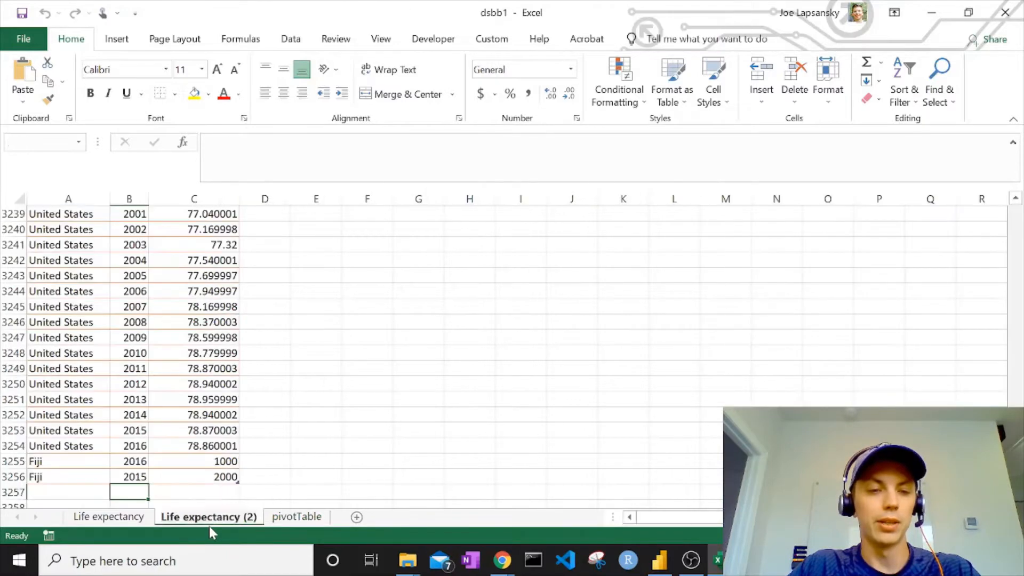
{"action": "type", "text": "table"}
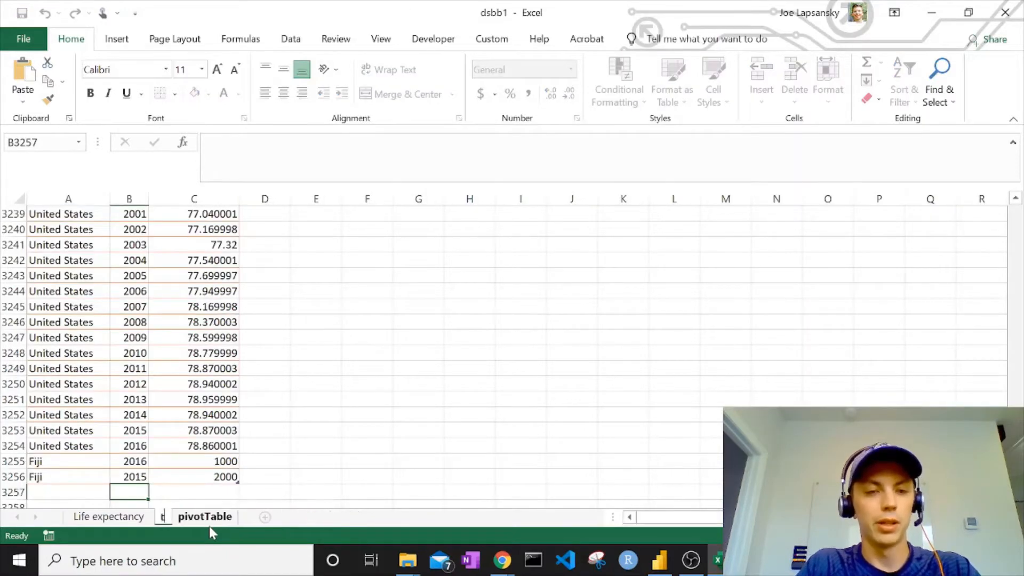
{"action": "key", "text": "BackSpace"}
{"action": "key", "text": "BackSpace"}
{"action": "key", "text": "BackSpace"}
{"action": "key", "text": "BackSpace"}
{"action": "key", "text": "BackSpace"}
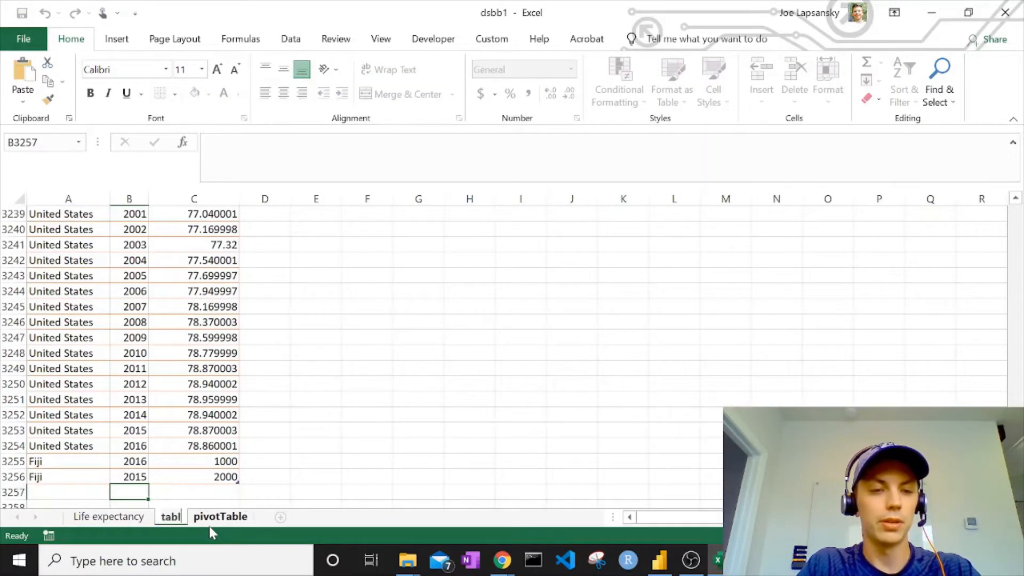
{"action": "type", "text": "dataTable"}
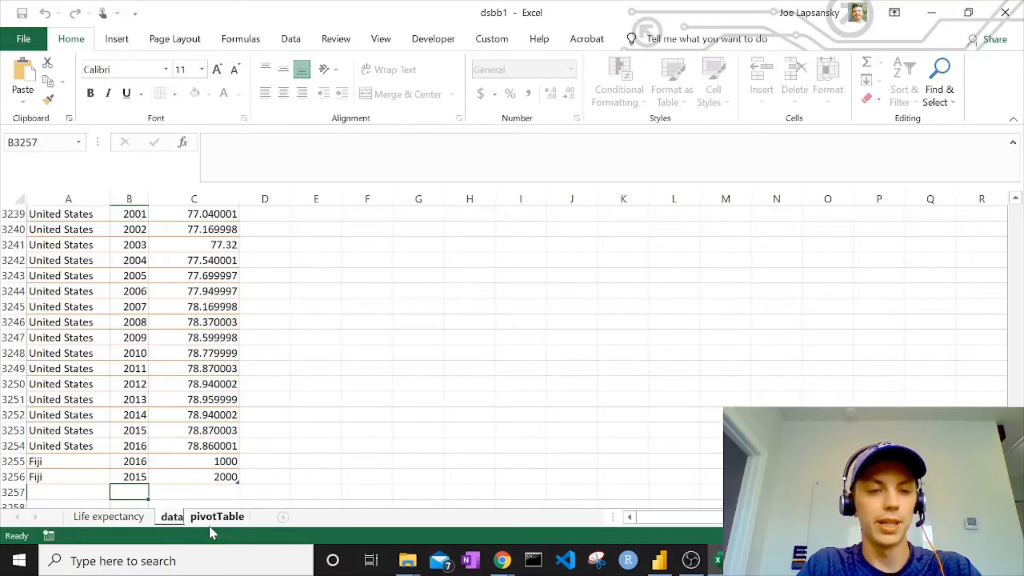
{"action": "key", "text": "Return"}
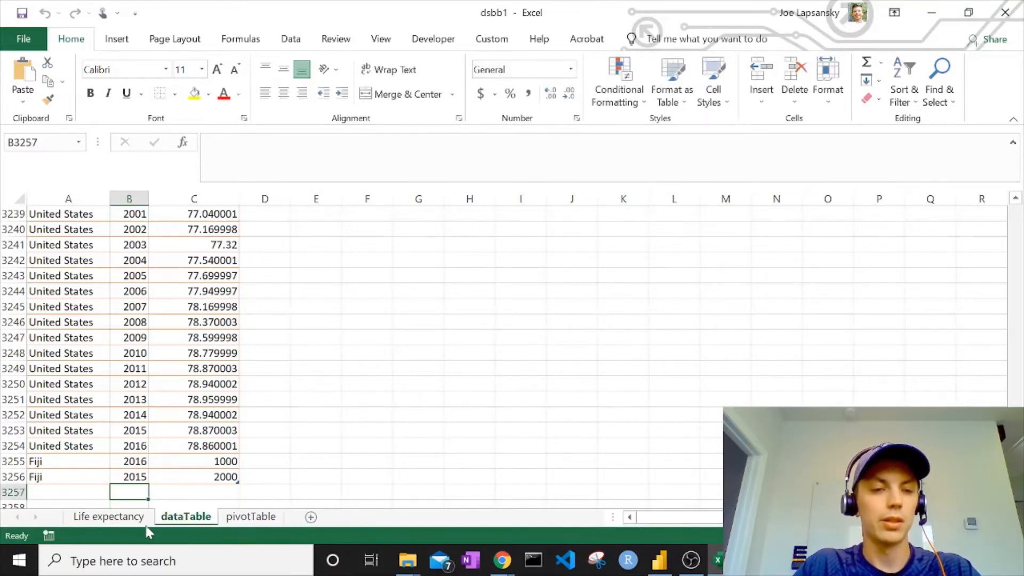
Rename the "Life expectancy" sheet as rawDataLifeExpectancy.
{"action": "double_click", "coordinate": [111, 518]}
{"action": "type", "text": "raw"}
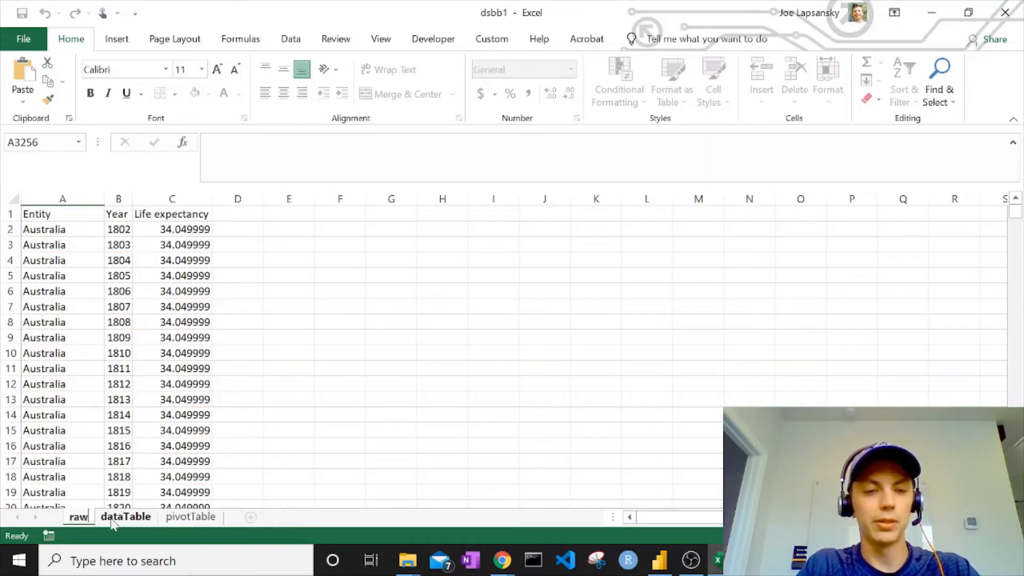
{"action": "type", "text": "DataLif"}
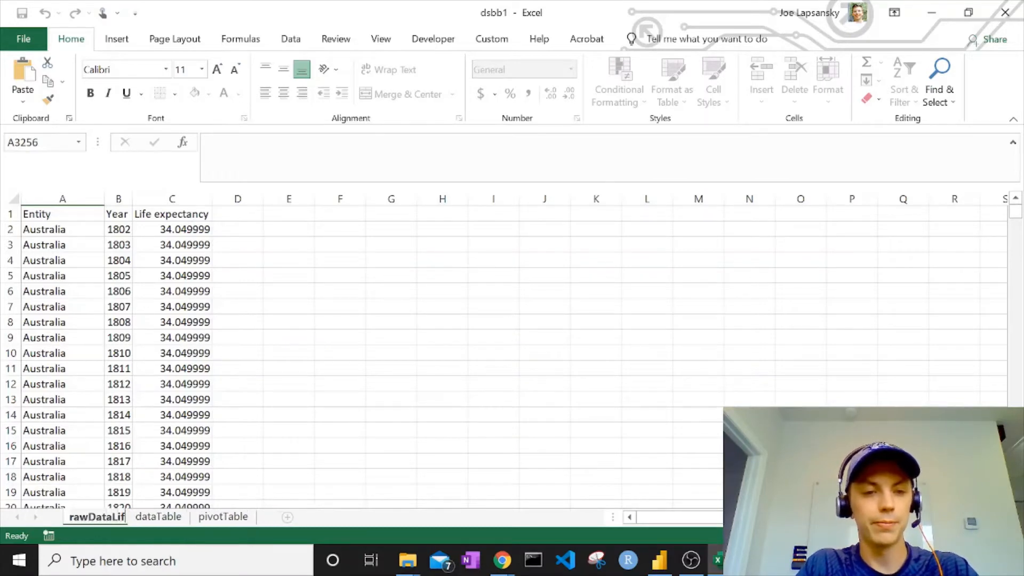
{"action": "type", "text": "eExpectancy"}
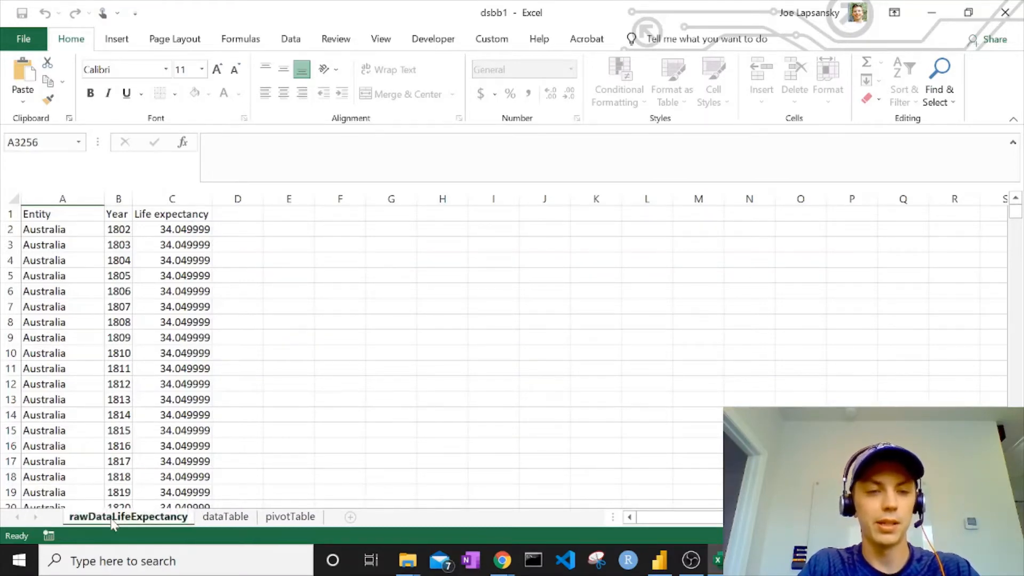
{"action": "key", "text": "Return"}
Add a filter to the whole Entity, Year and Life expectancy data range, then return to cell A1.
{"action": "left_click", "coordinate": [69, 262]}
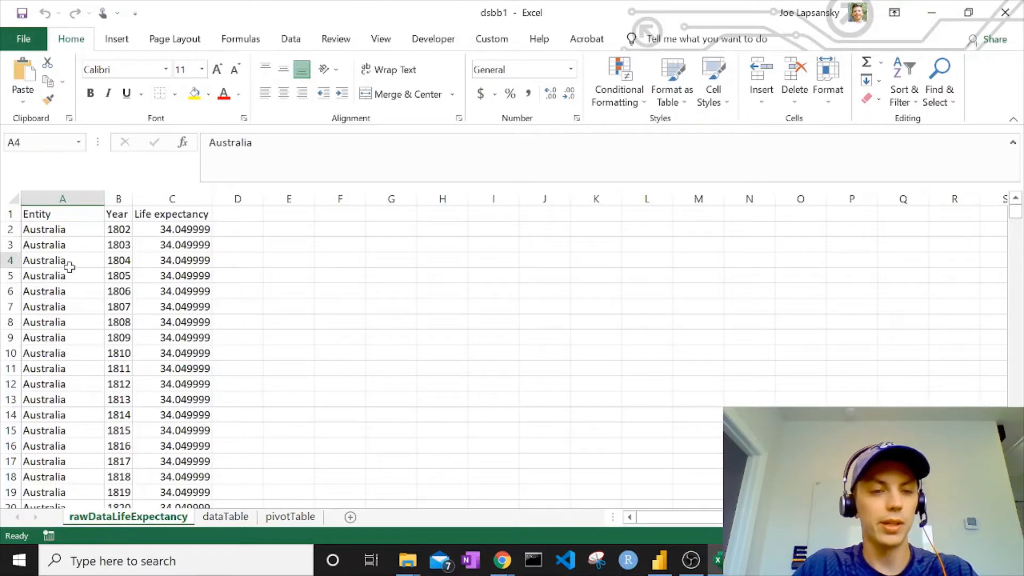
{"action": "left_click", "coordinate": [62, 213]}
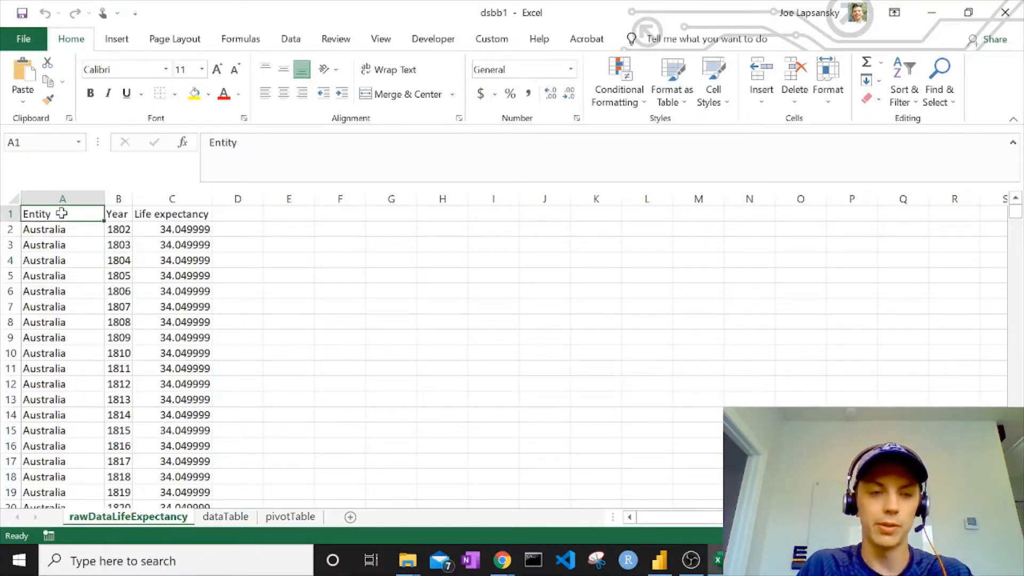
{"action": "key", "text": "ctrl+shift+Right"}
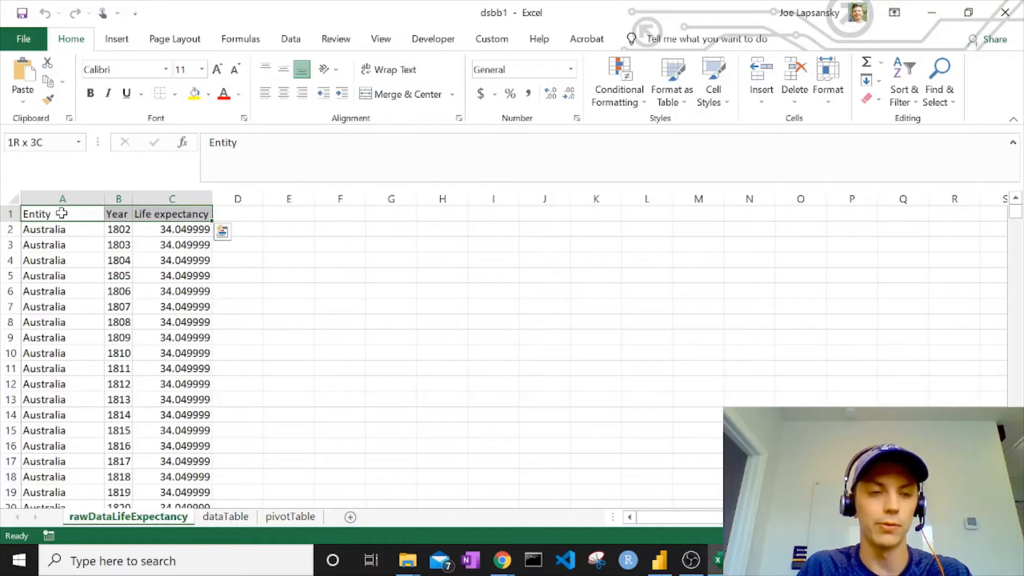
{"action": "key", "text": "ctrl+shift+Down"}
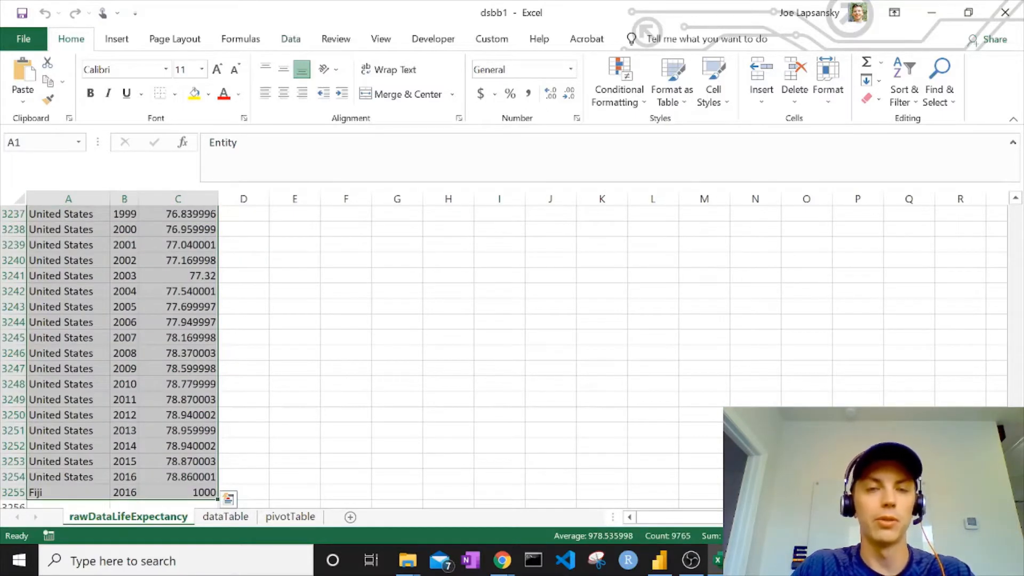
{"action": "left_click", "coordinate": [906, 91]}
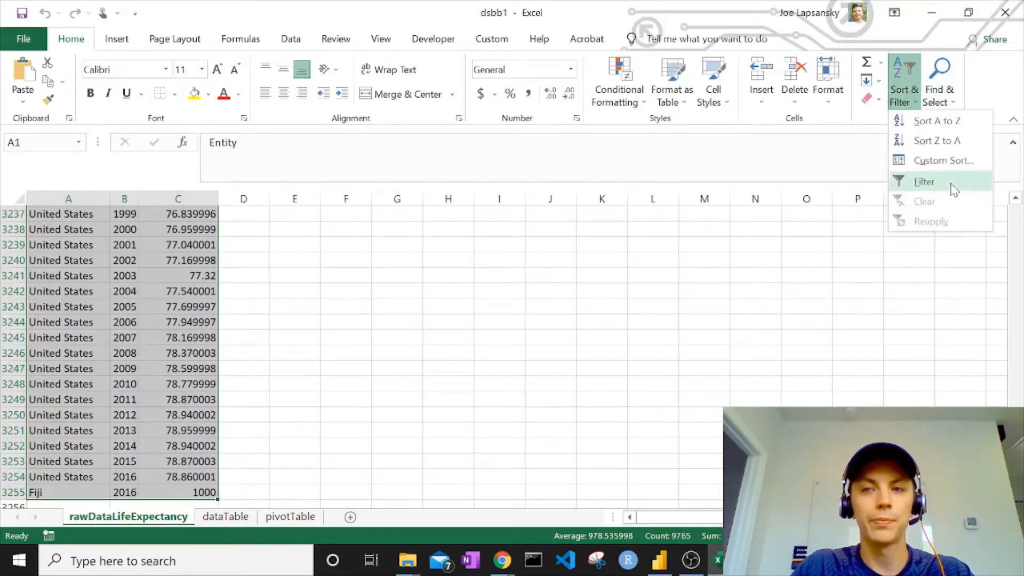
{"action": "left_click", "coordinate": [953, 189]}
{"action": "left_click", "coordinate": [509, 273]}
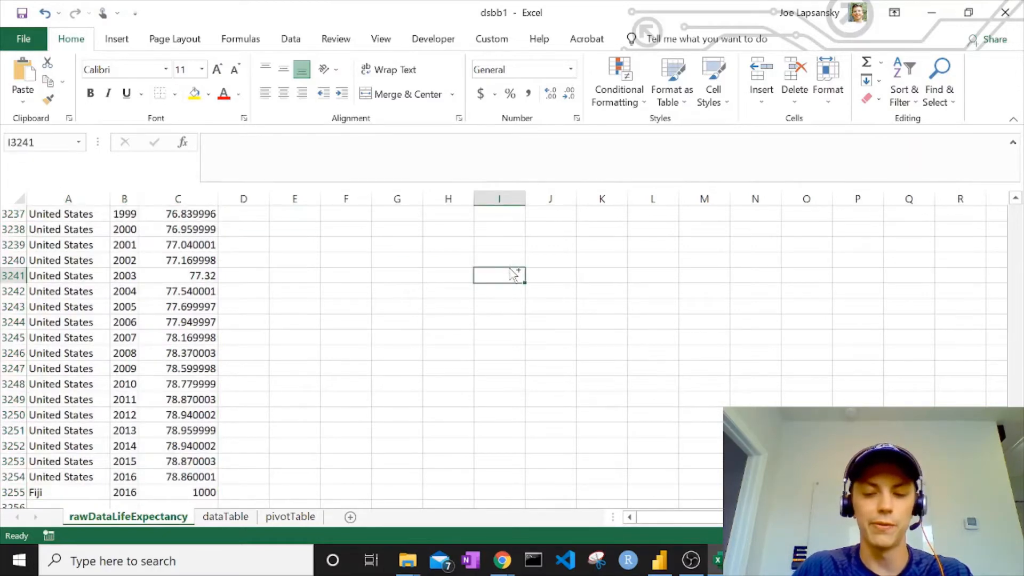
{"action": "key", "text": "ctrl+Home"}
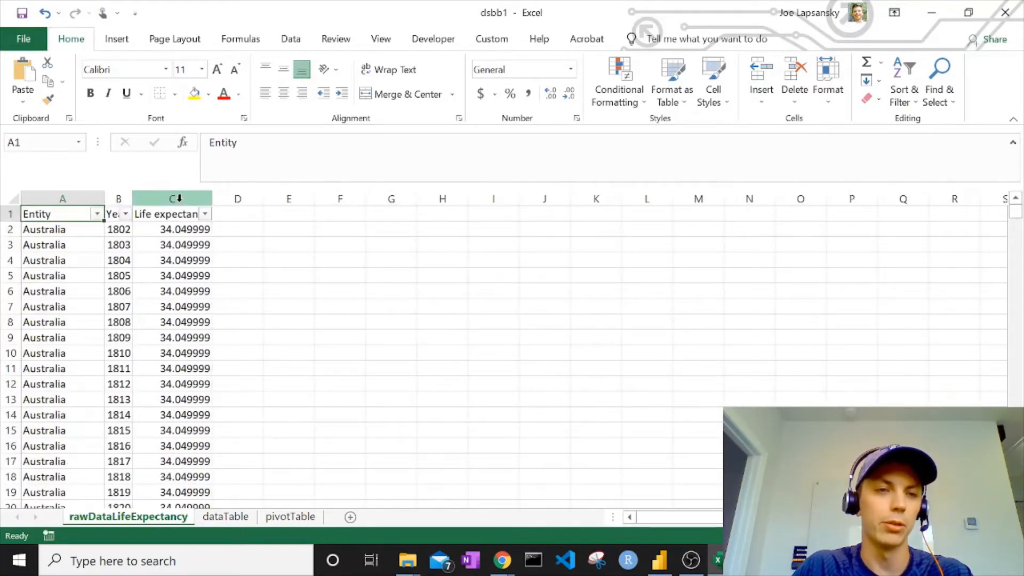
Autofit the widths of columns A to C and sort the data by Life expectancy from largest to smallest.
{"action": "left_click_drag", "start_coordinate": [179, 198], "coordinate": [59, 198]}
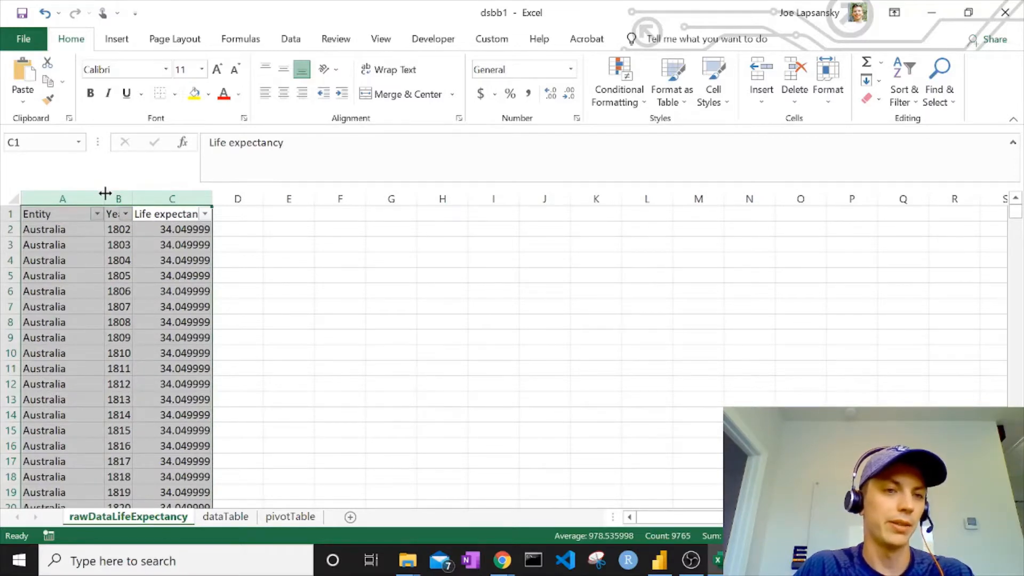
{"action": "double_click", "coordinate": [105, 192]}
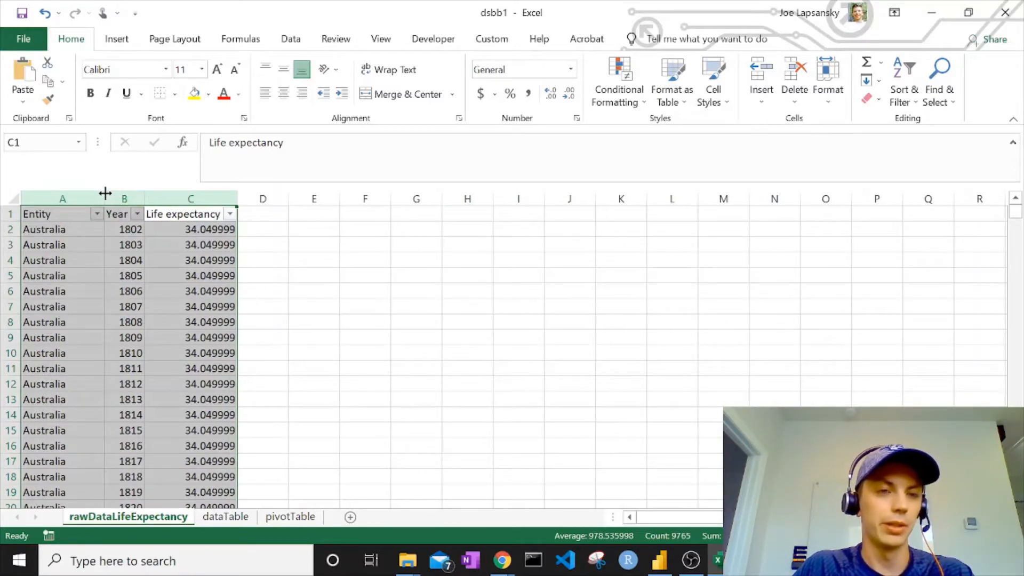
{"action": "left_click", "coordinate": [214, 277]}
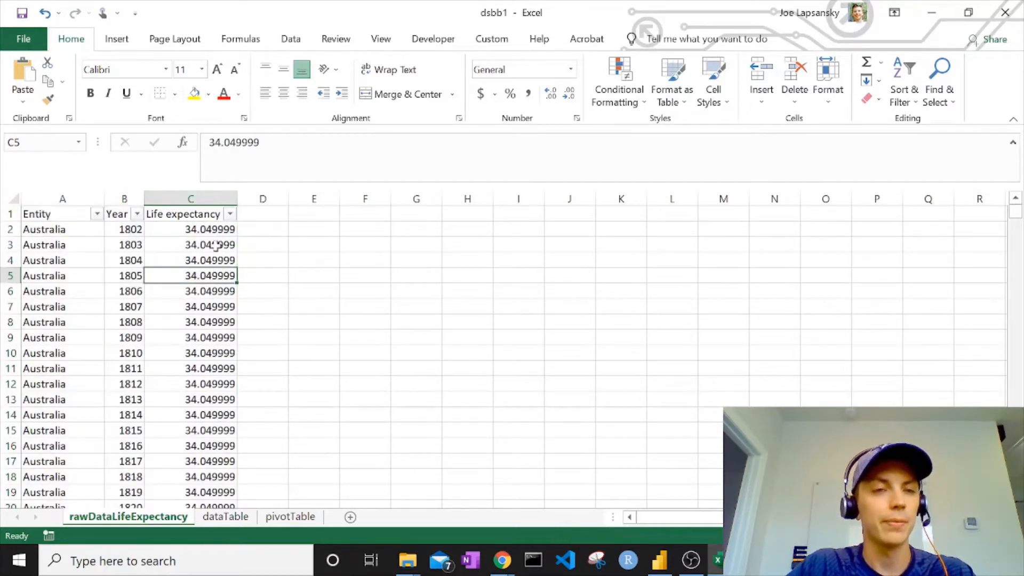
{"action": "left_click", "coordinate": [229, 213]}
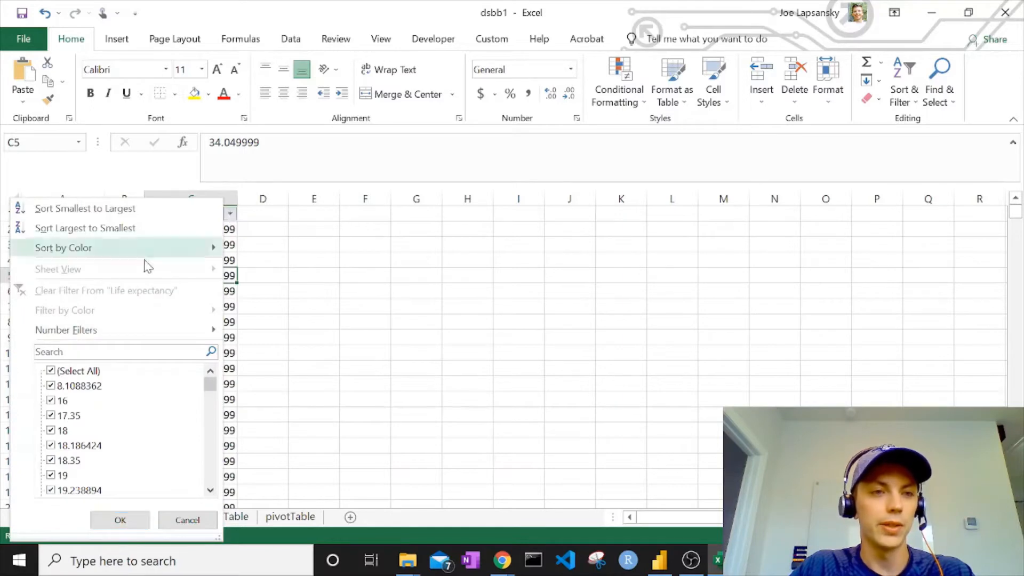
{"action": "key", "text": "Escape"}
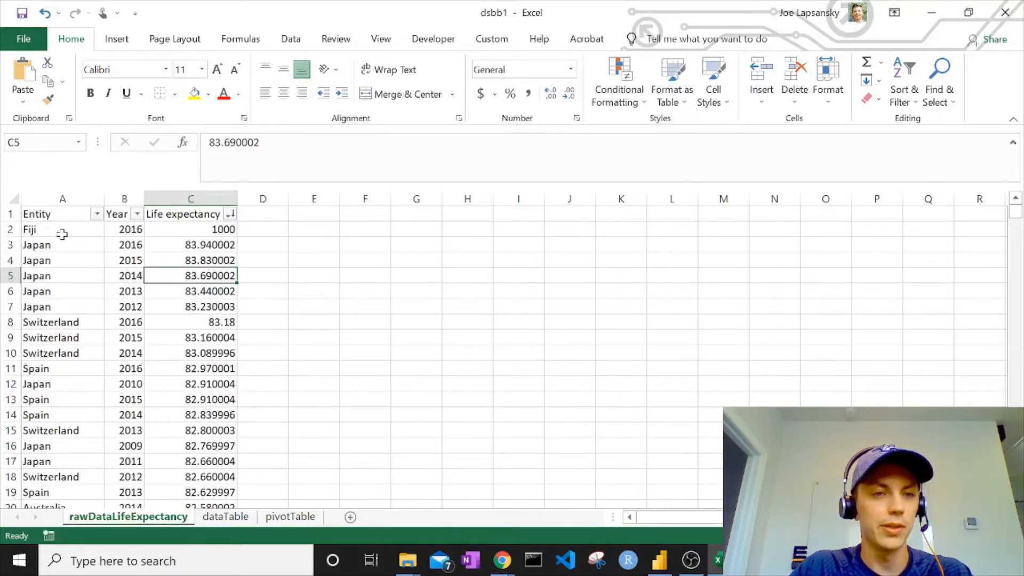
Format all Life expectancy values from C2 down to show two decimal places.
{"action": "left_click", "coordinate": [167, 232]}
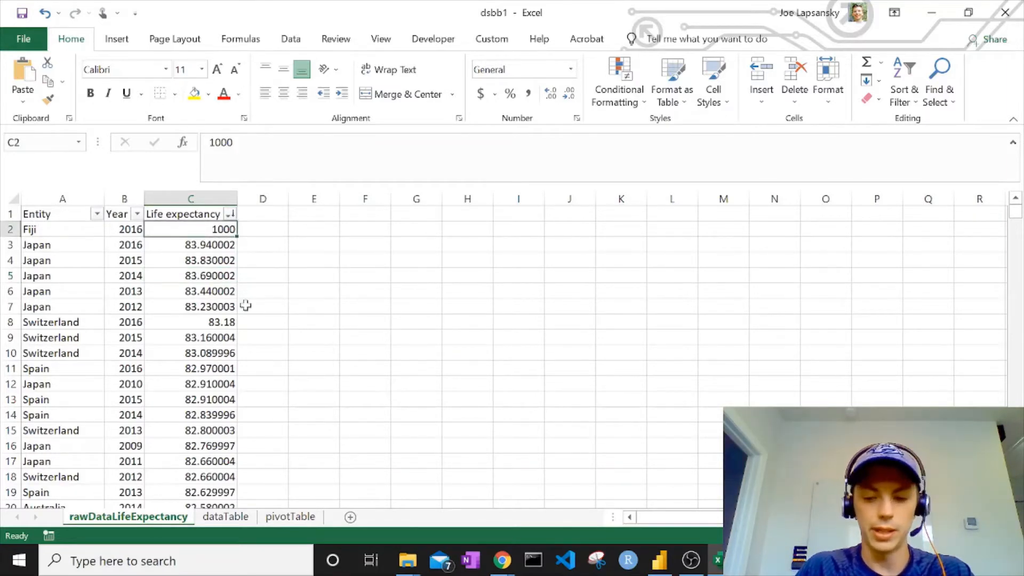
{"action": "key", "text": "ctrl+shift+Down"}
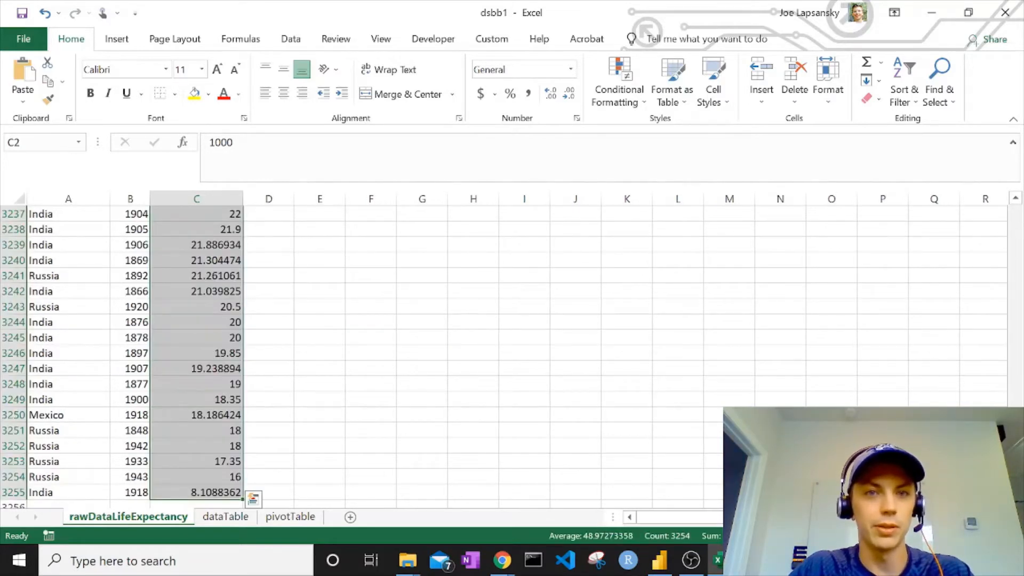
{"action": "left_click", "coordinate": [568, 95]}
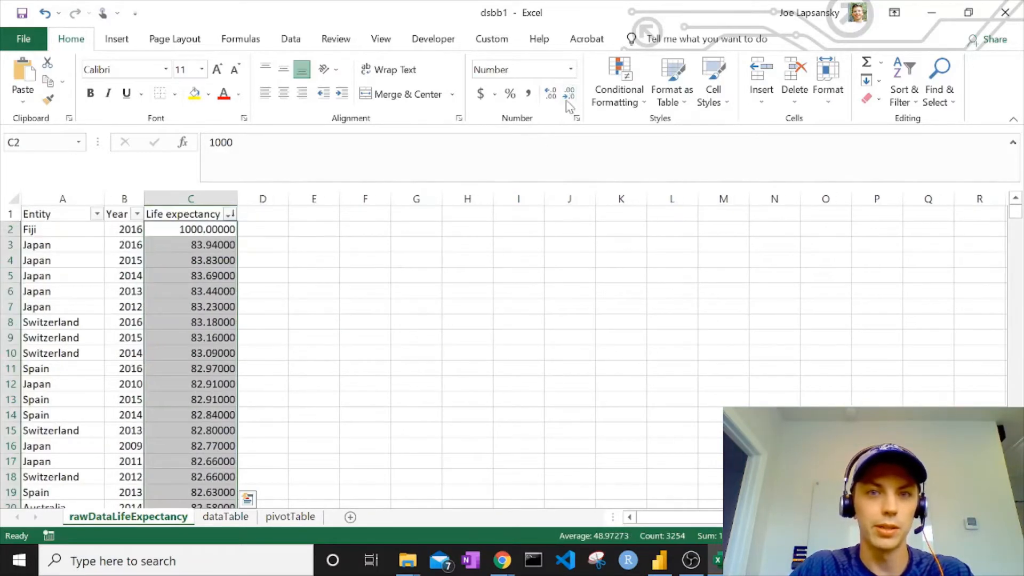
{"action": "left_click", "coordinate": [569, 95]}
{"action": "left_click", "coordinate": [569, 95]}
{"action": "left_click", "coordinate": [568, 96]}
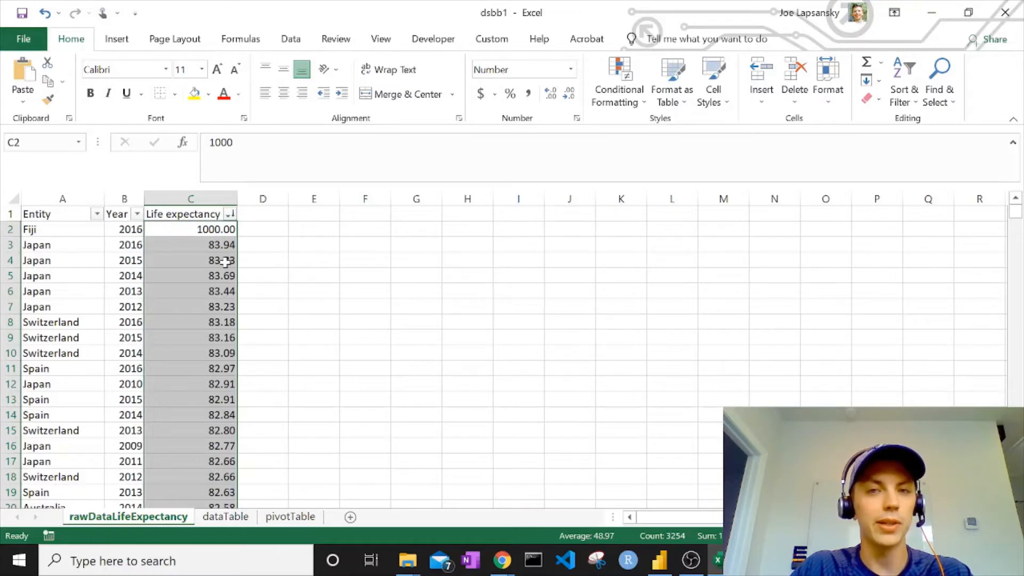
Add a Greater Than 70 highlight rule to the Life expectancy values, using Green Fill with Dark Green Text.
{"action": "left_click", "coordinate": [634, 101]}
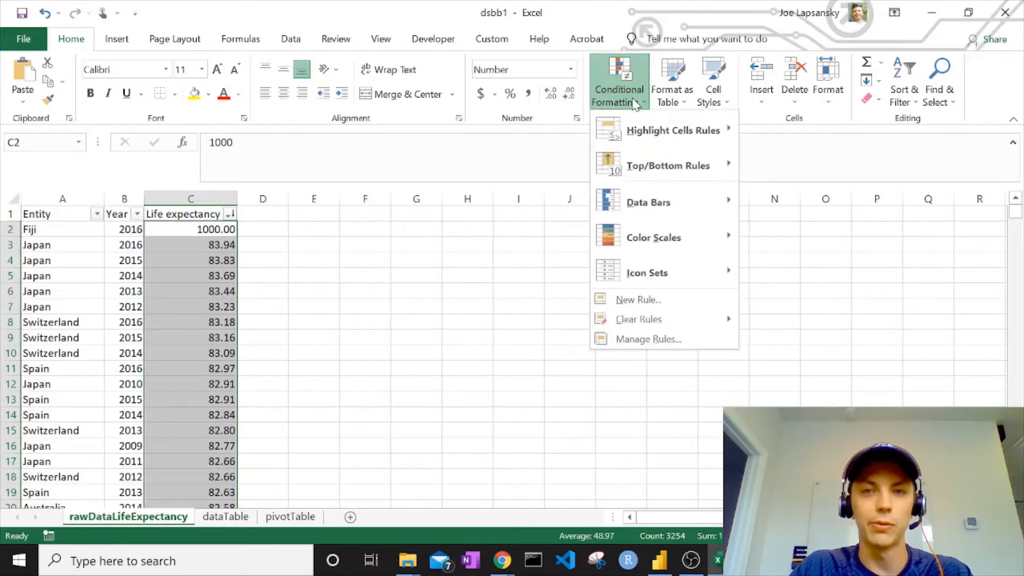
{"action": "mouse_move", "coordinate": [641, 141]}
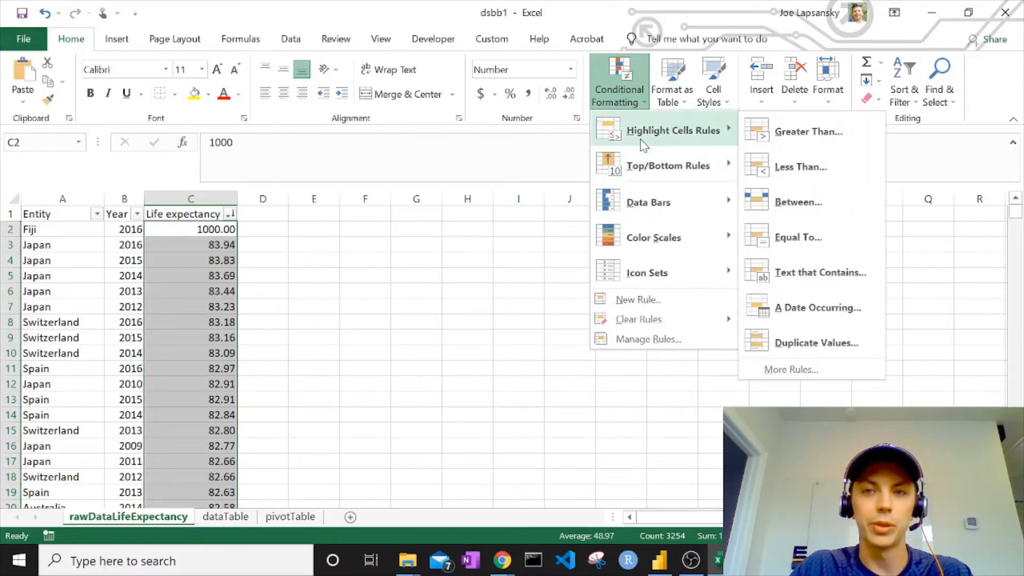
{"action": "left_click", "coordinate": [834, 137]}
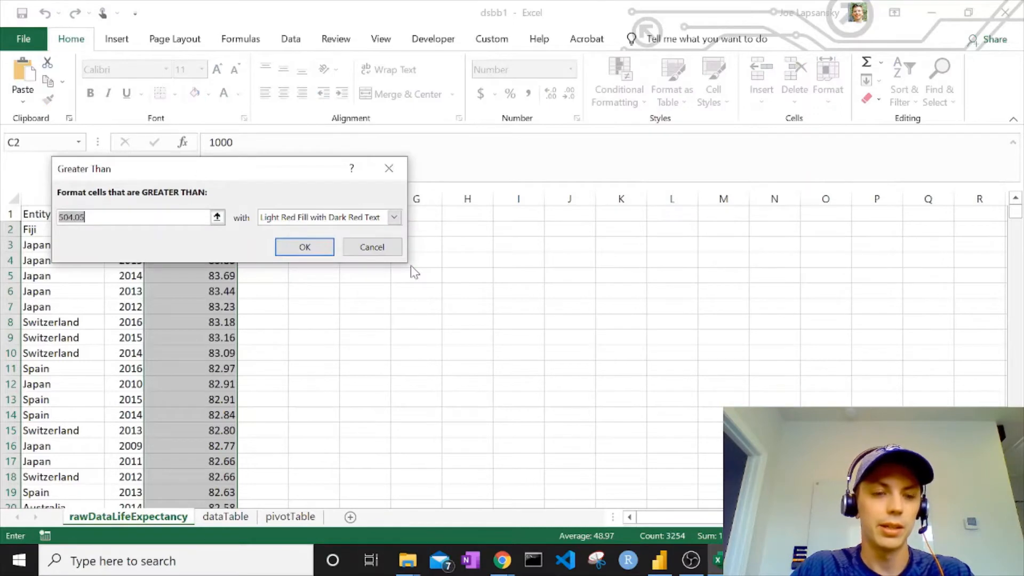
{"action": "type", "text": "70"}
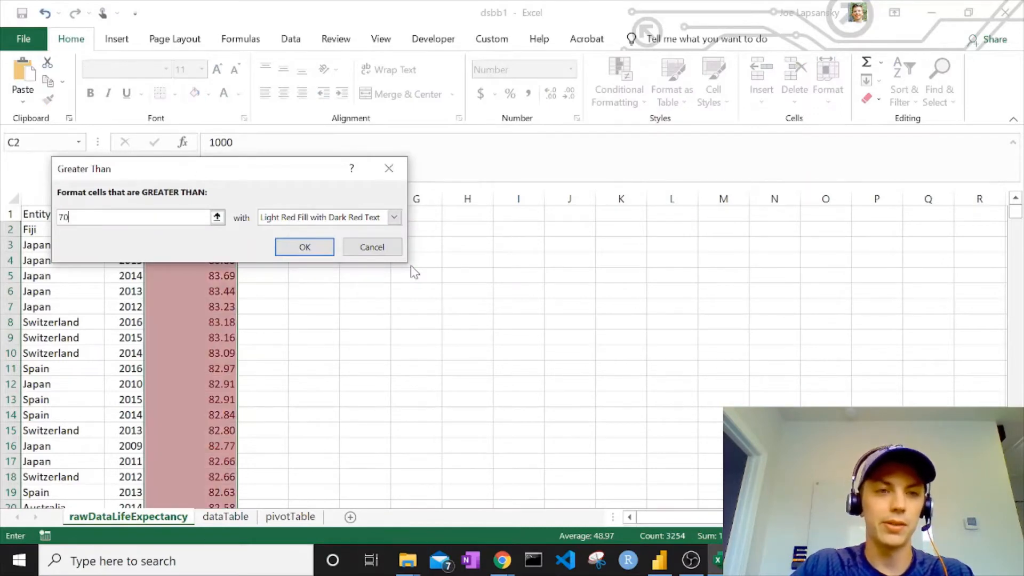
{"action": "left_click", "coordinate": [393, 217]}
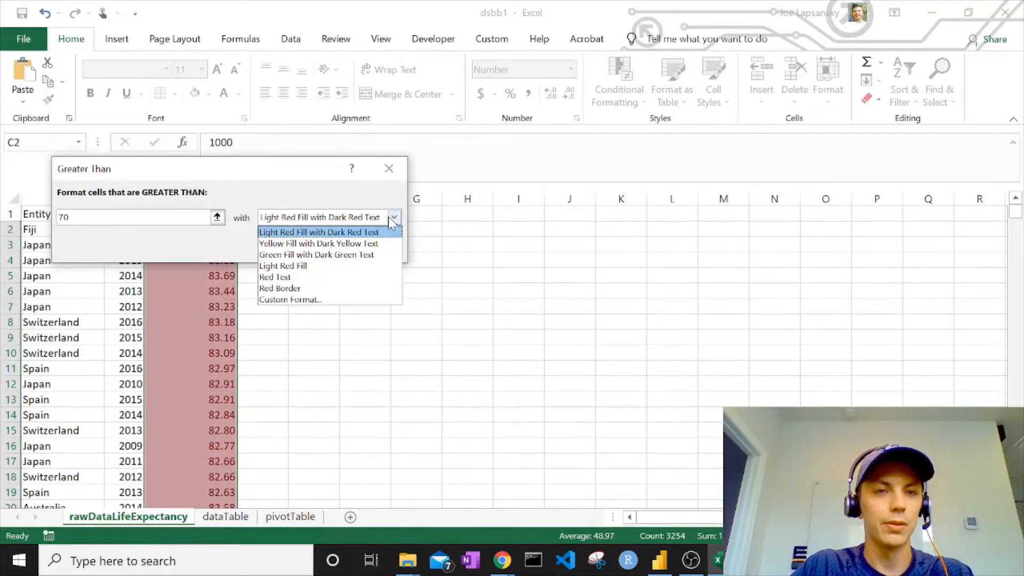
{"action": "left_click", "coordinate": [319, 254]}
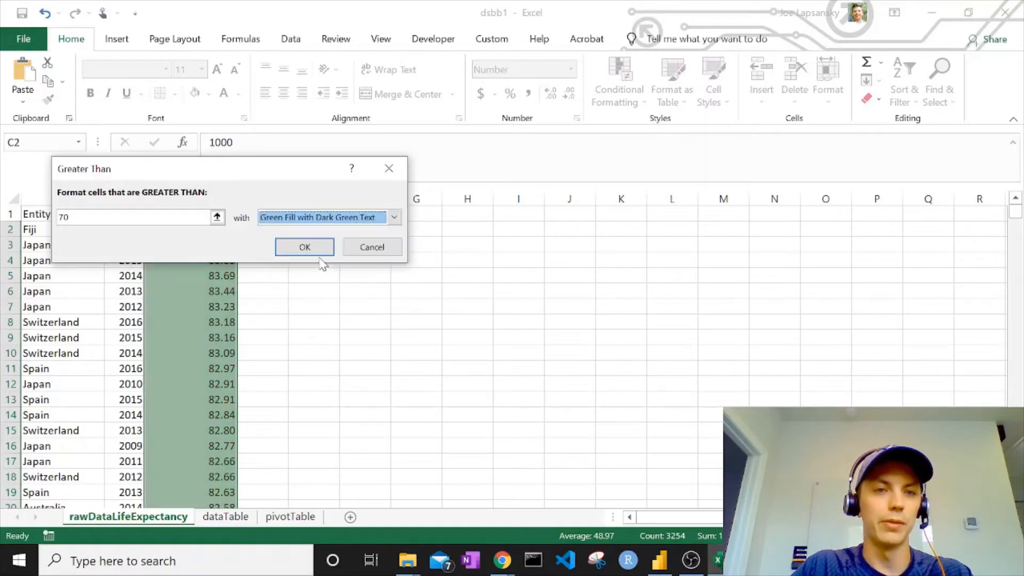
{"action": "left_click", "coordinate": [319, 249]}
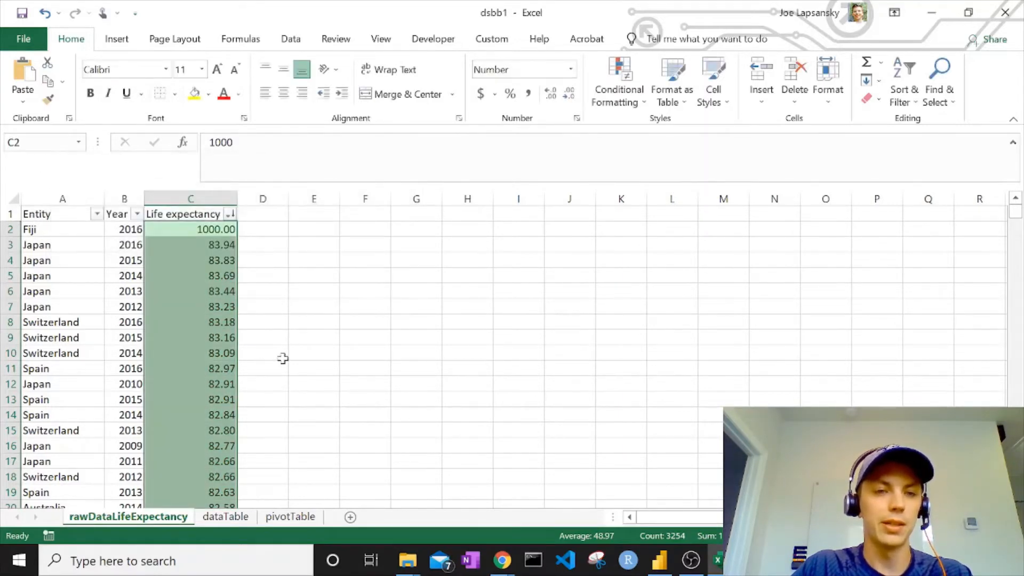
Examine where the green highlighting ends around 70 in the Life expectancy column, then return to cell A1.
{"action": "scroll", "coordinate": [283, 358], "scroll_direction": "down", "scroll_amount": 10}
{"action": "scroll", "coordinate": [283, 358], "scroll_direction": "down", "scroll_amount": 20}
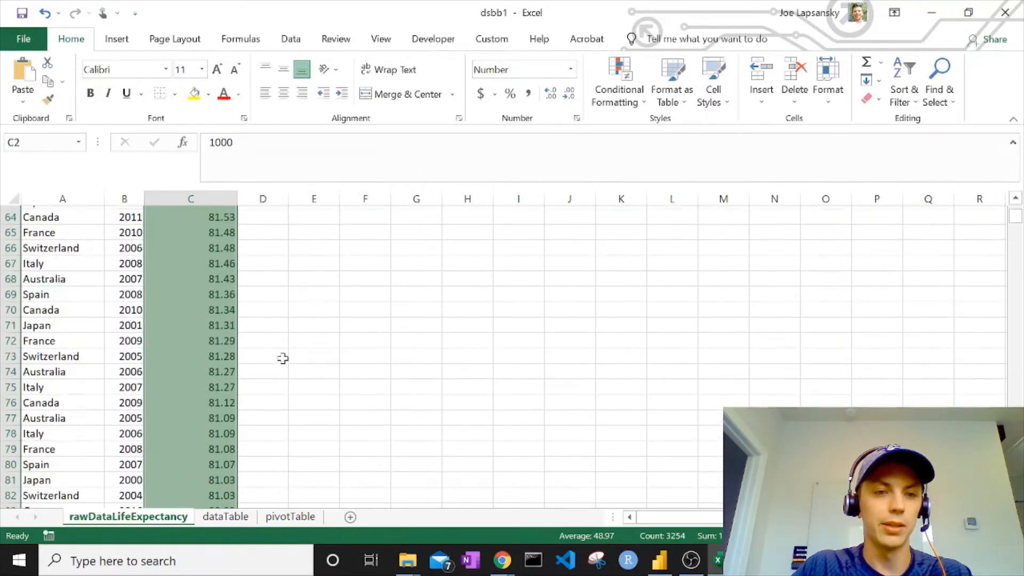
{"action": "scroll", "coordinate": [282, 358], "scroll_direction": "down", "scroll_amount": 20}
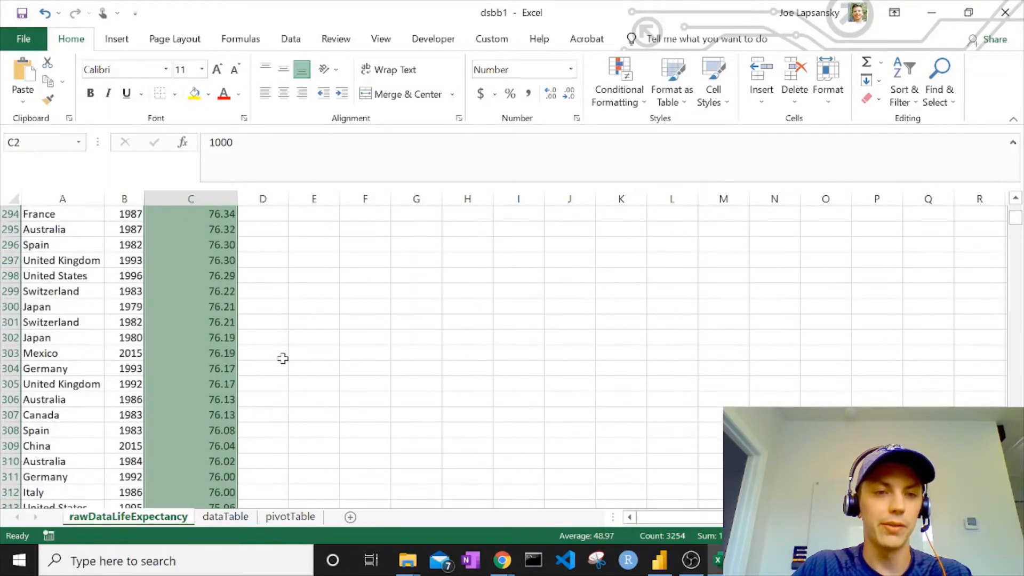
{"action": "scroll", "coordinate": [283, 358], "scroll_direction": "down", "scroll_amount": 20}
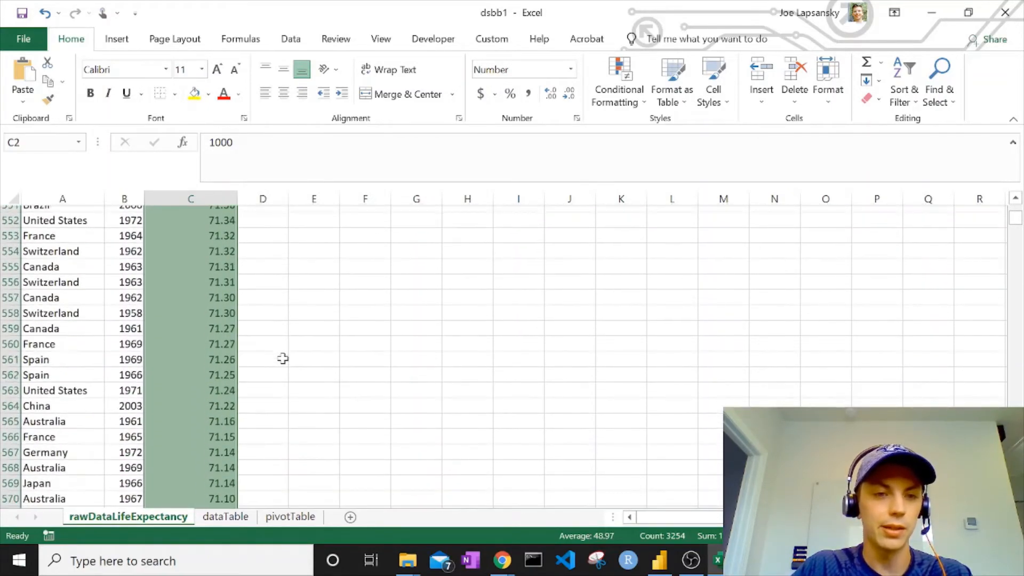
{"action": "scroll", "coordinate": [280, 356], "scroll_direction": "up", "scroll_amount": 3}
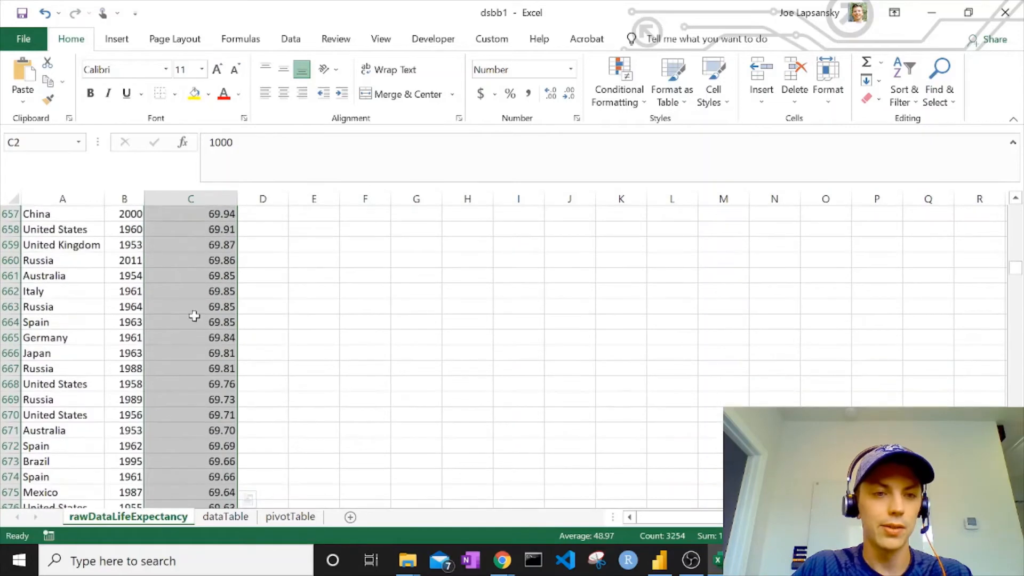
{"action": "left_click", "coordinate": [202, 321]}
{"action": "scroll", "coordinate": [312, 339], "scroll_direction": "up", "scroll_amount": 5}
{"action": "left_click", "coordinate": [192, 352]}
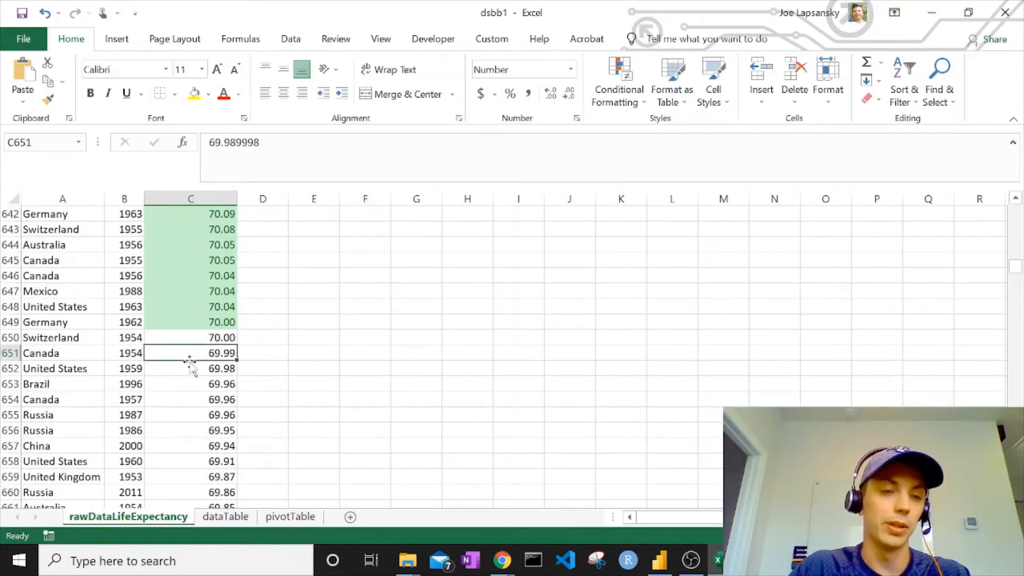
{"action": "left_click", "coordinate": [193, 336]}
{"action": "left_click", "coordinate": [334, 373]}
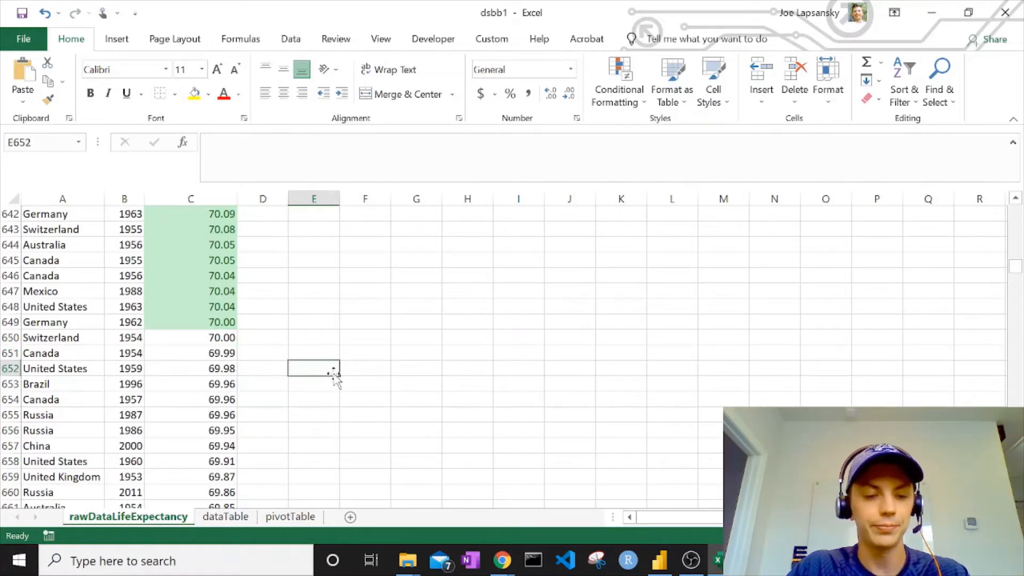
{"action": "key", "text": "ctrl+Home"}
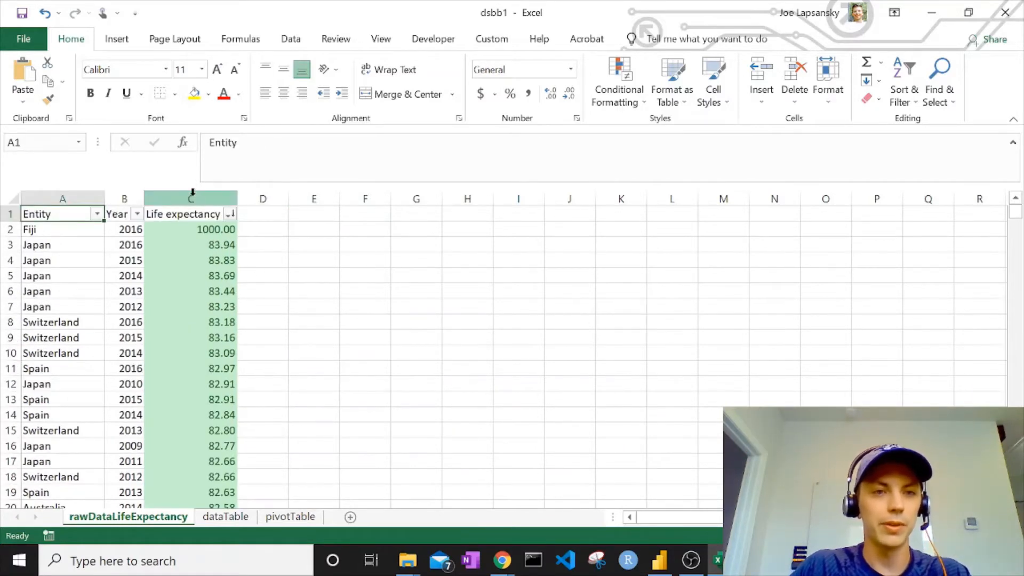
Add a Less Than 71 highlight rule from C2 down with Light Red Fill with Dark Red Text, then return to cell A1.
{"action": "left_click", "coordinate": [187, 233]}
{"action": "key", "text": "ctrl+shift+Down"}
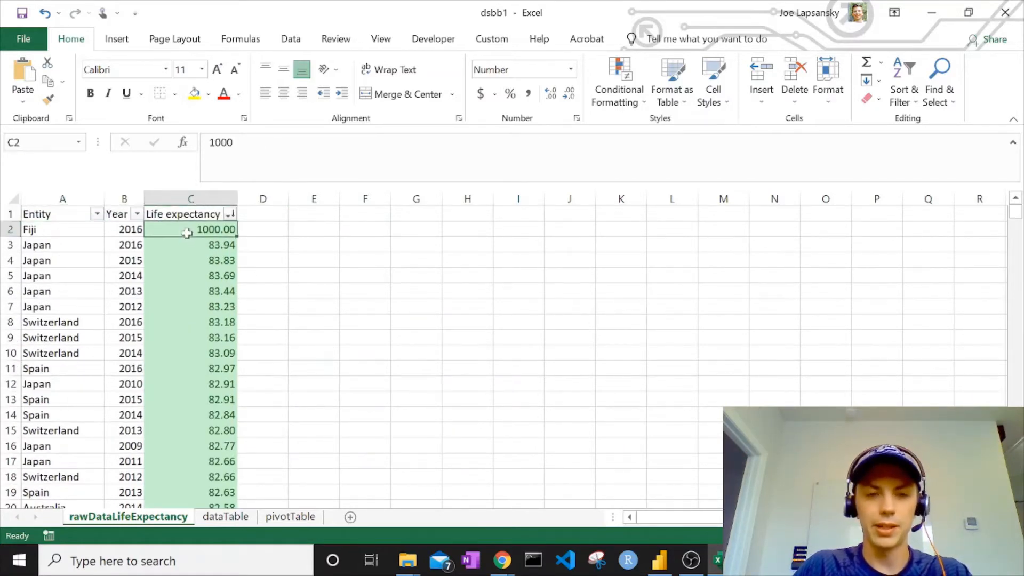
{"action": "left_click", "coordinate": [631, 103]}
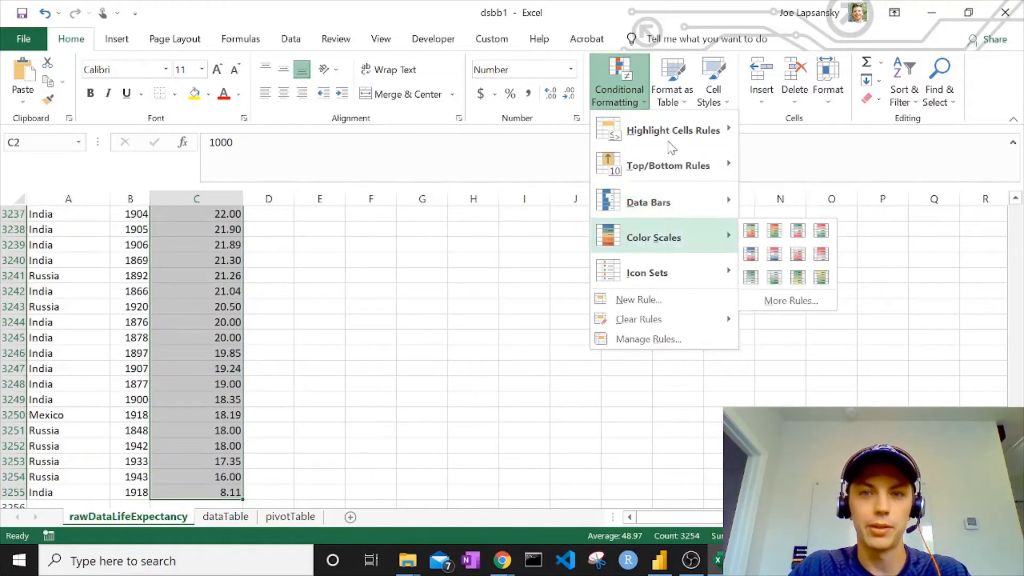
{"action": "mouse_move", "coordinate": [698, 133]}
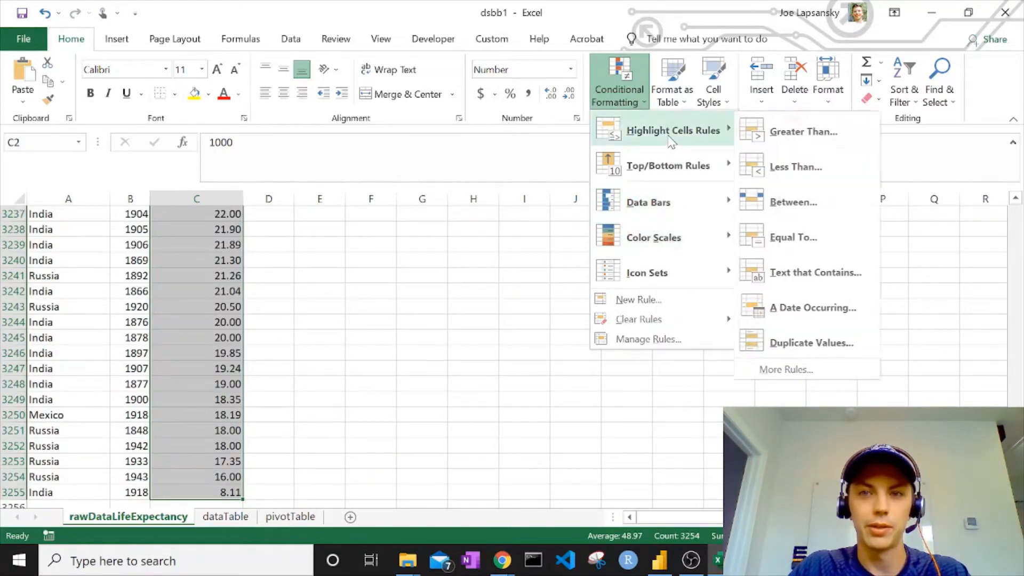
{"action": "left_click", "coordinate": [801, 167]}
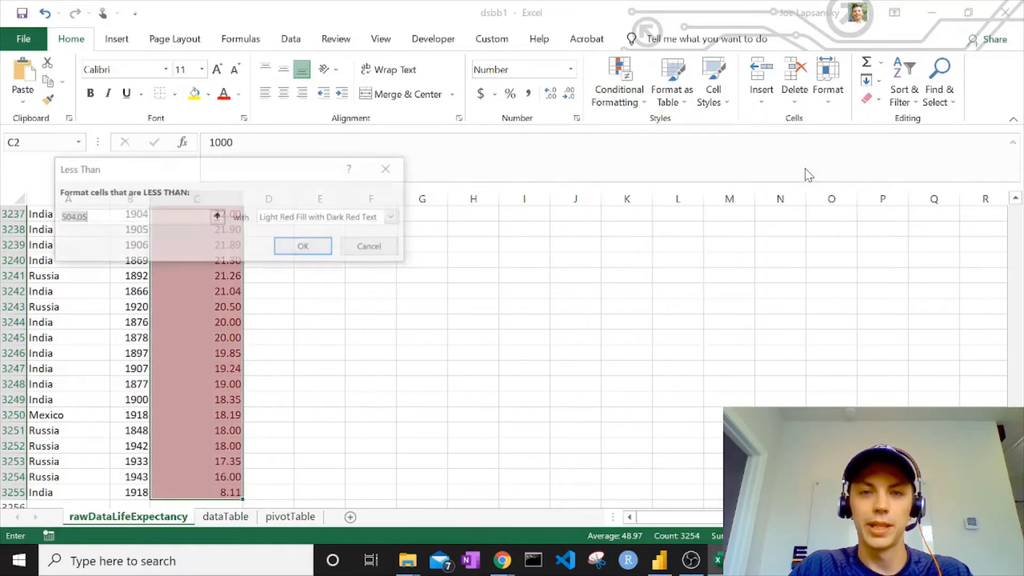
{"action": "type", "text": "7"}
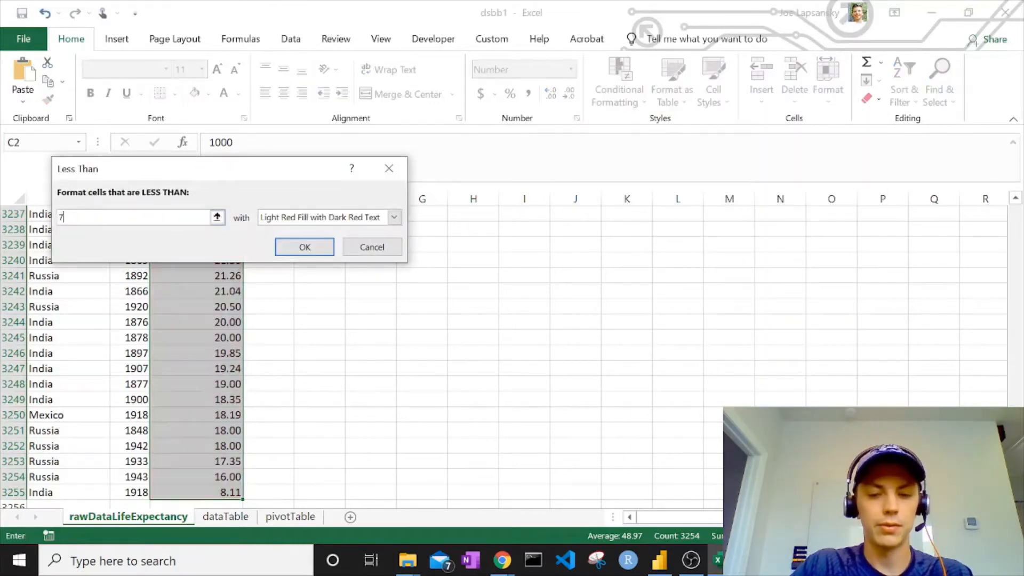
{"action": "type", "text": "1"}
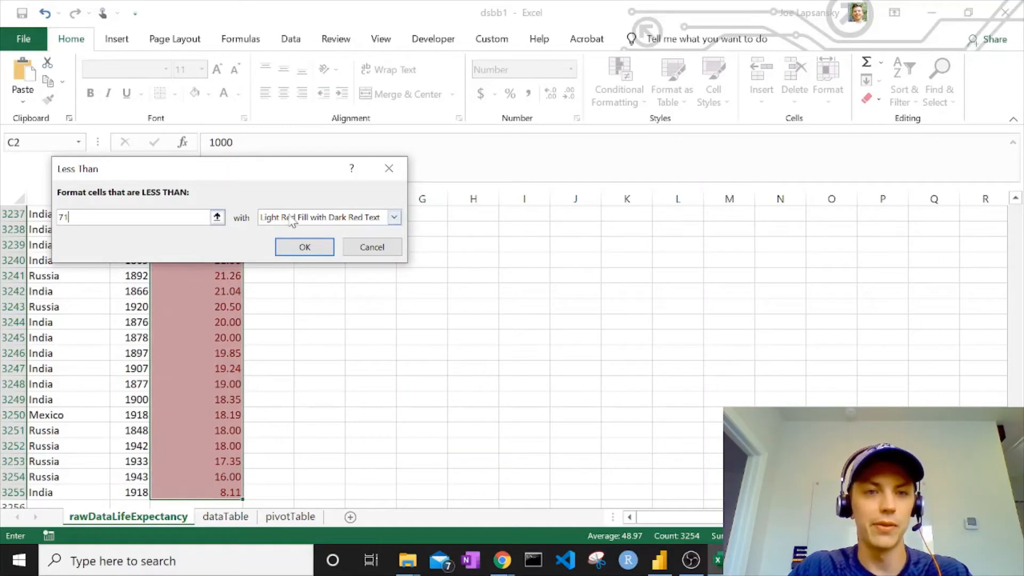
{"action": "left_click", "coordinate": [293, 248]}
{"action": "scroll", "coordinate": [297, 325], "scroll_direction": "down", "scroll_amount": 2}
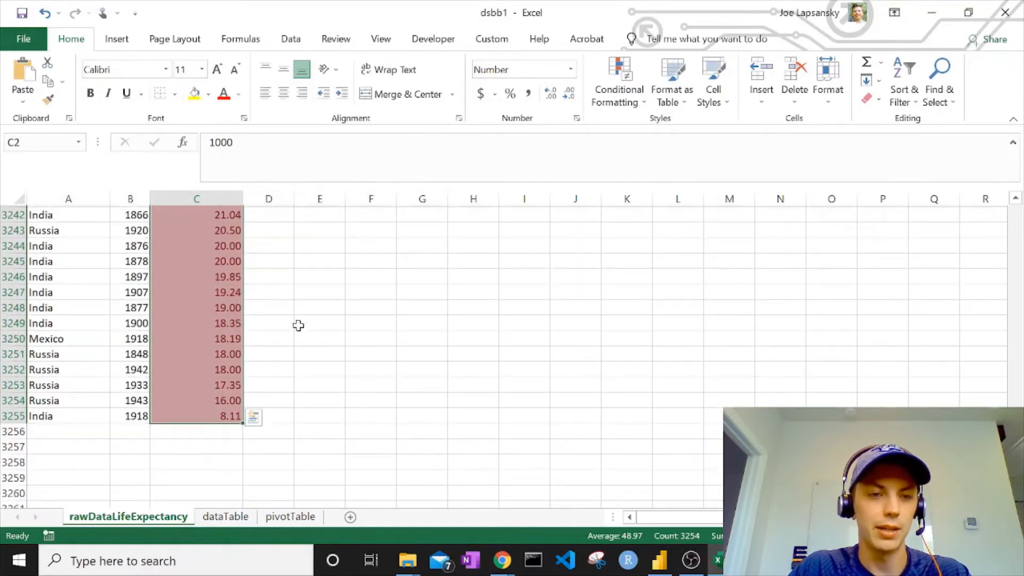
{"action": "scroll", "coordinate": [298, 325], "scroll_direction": "up", "scroll_amount": 6}
{"action": "left_click", "coordinate": [298, 326]}
{"action": "key", "text": "ctrl+Home"}
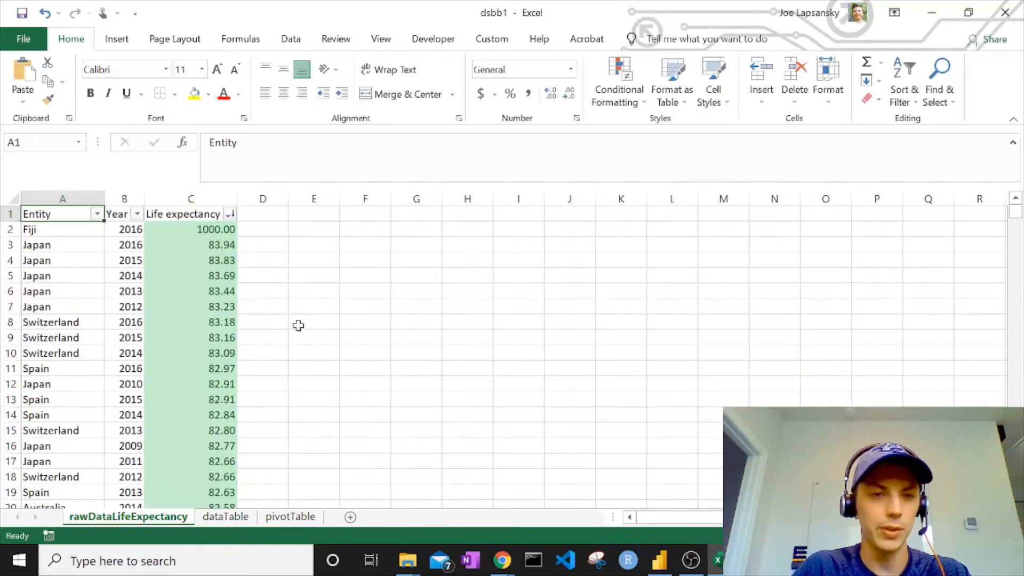
Delete both conditional formatting rules, less than 71 and greater than 70, from the Life expectancy values from C2 down.
{"action": "left_click", "coordinate": [195, 291]}
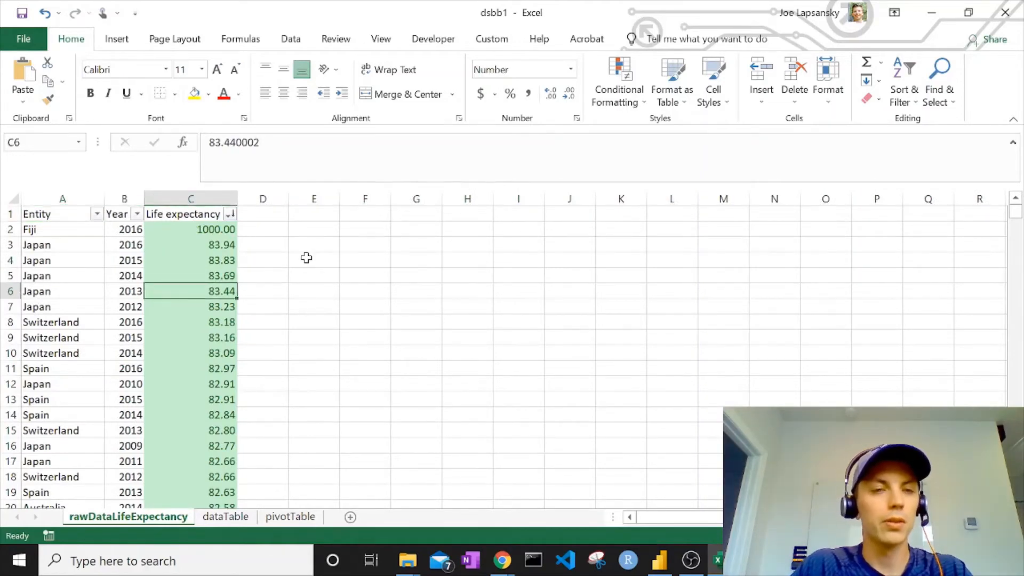
{"action": "left_click", "coordinate": [206, 229]}
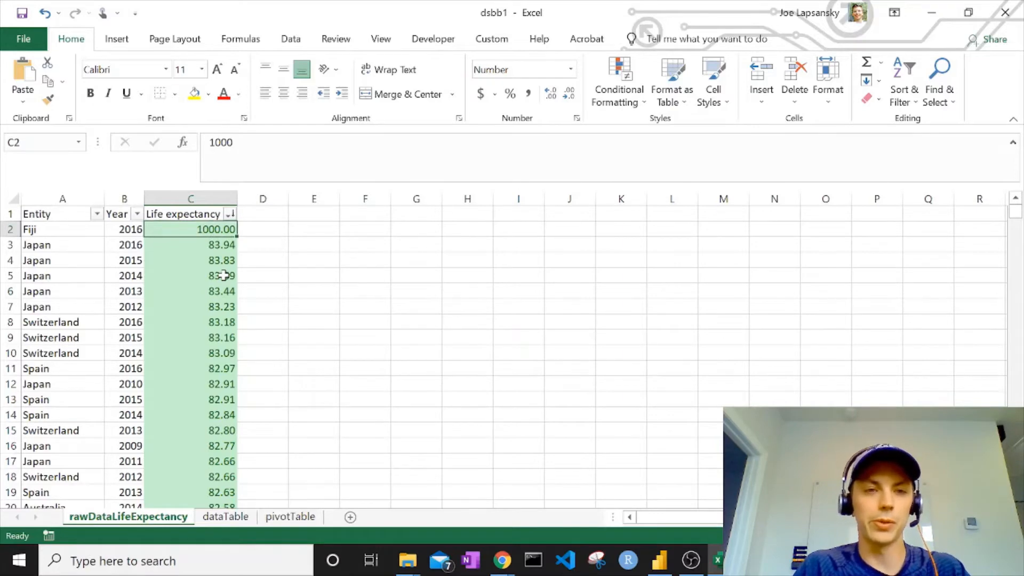
{"action": "key", "text": "ctrl+shift+Down"}
{"action": "left_click", "coordinate": [612, 94]}
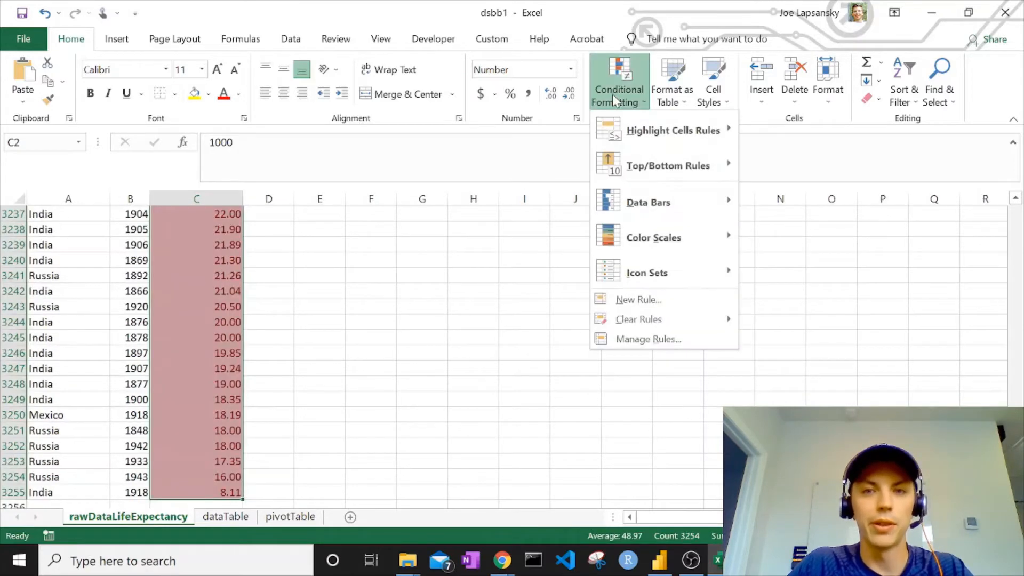
{"action": "left_click", "coordinate": [640, 341]}
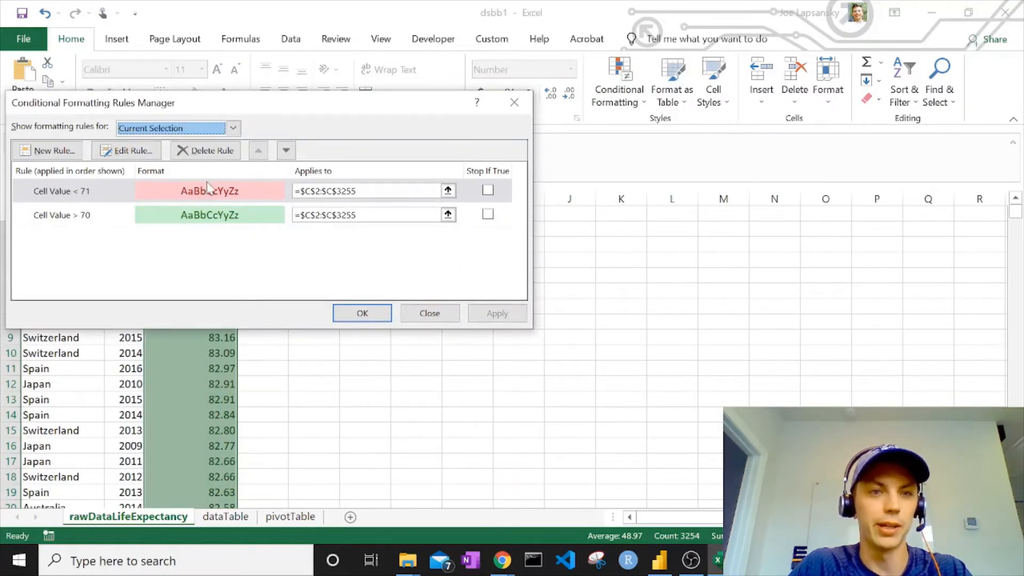
{"action": "left_click", "coordinate": [212, 151]}
{"action": "left_click", "coordinate": [212, 151]}
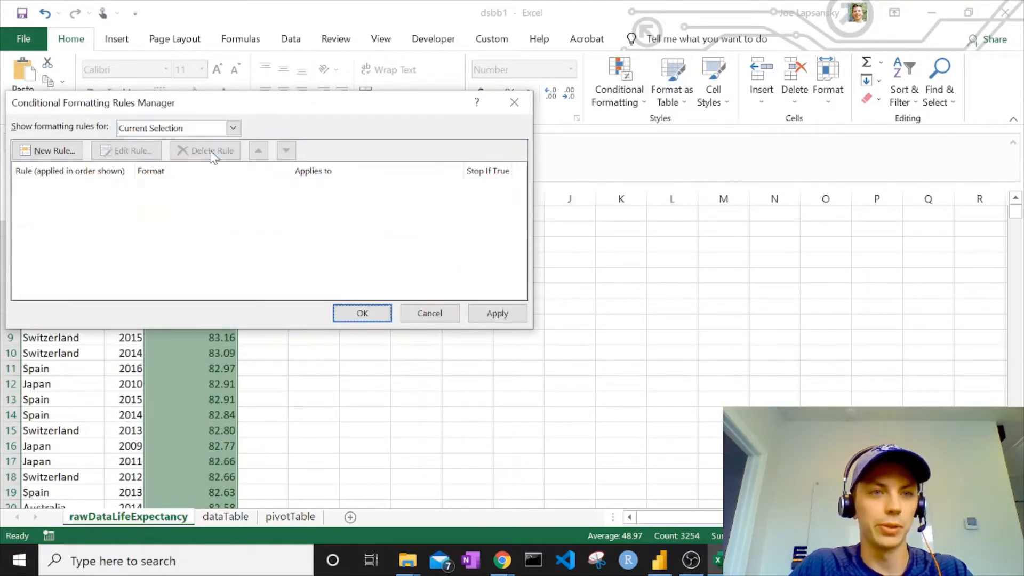
Create and apply a 3-Color Scale rule in red, yellow and green for the Life expectancy values.
{"action": "left_click", "coordinate": [46, 151]}
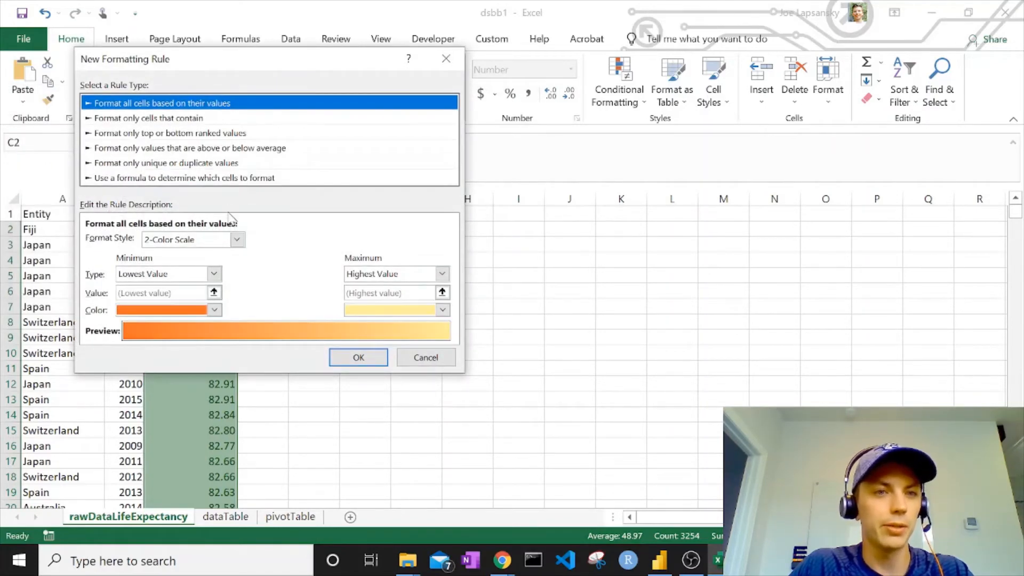
{"action": "left_click", "coordinate": [236, 240]}
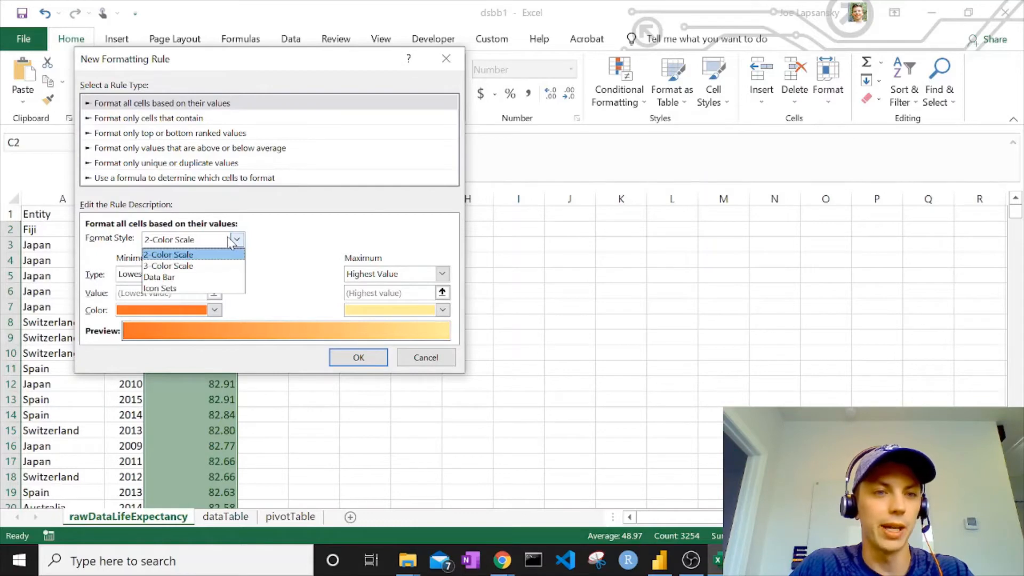
{"action": "left_click", "coordinate": [214, 263]}
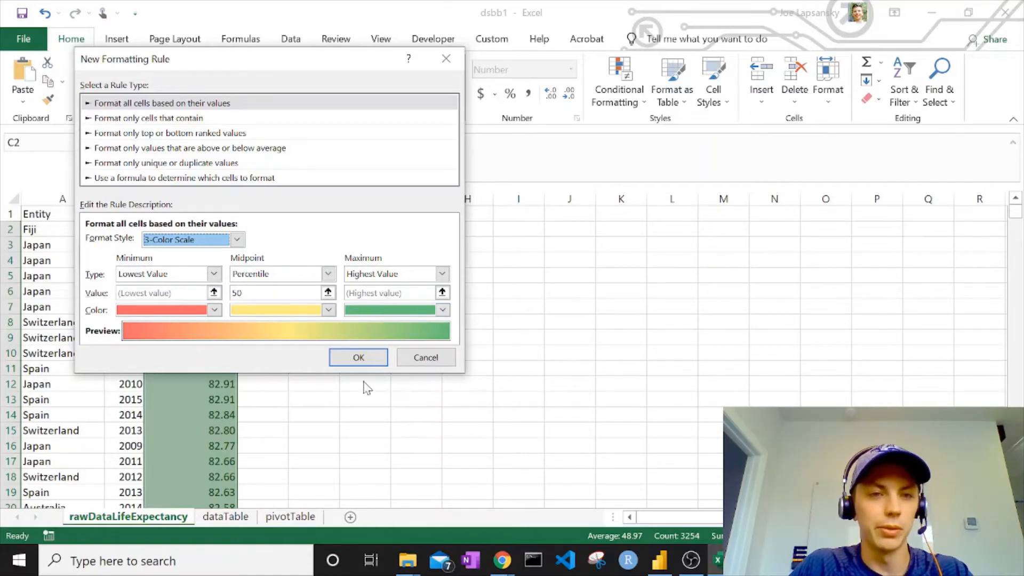
{"action": "left_click", "coordinate": [357, 358]}
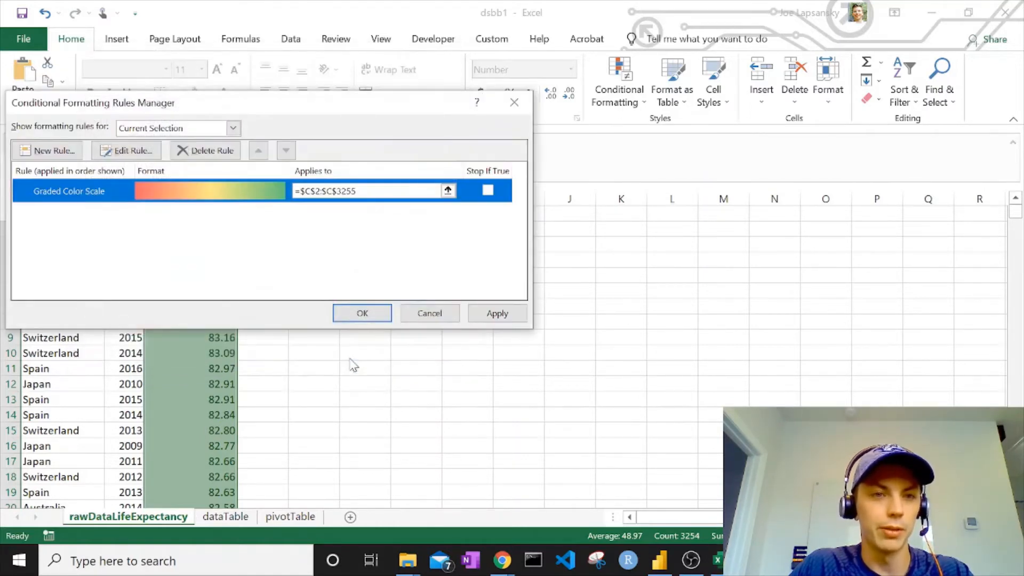
{"action": "left_click", "coordinate": [498, 314]}
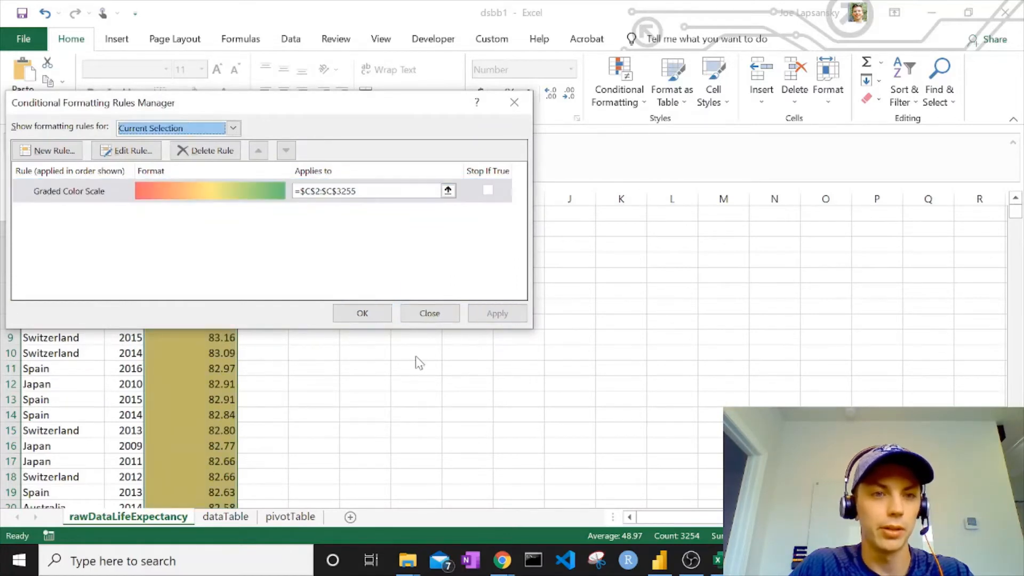
{"action": "left_click", "coordinate": [362, 313]}
{"action": "left_click", "coordinate": [347, 350]}
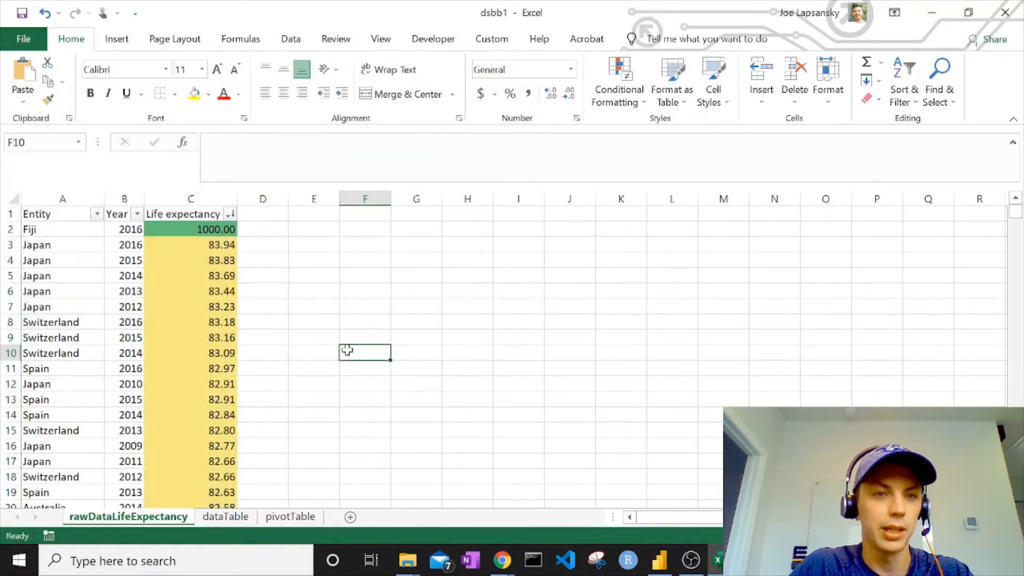
Examine how the color scale shades the Life expectancy values further down column C, then return to cell A1.
{"action": "left_click", "coordinate": [230, 275]}
{"action": "scroll", "coordinate": [233, 275], "scroll_direction": "down", "scroll_amount": 13}
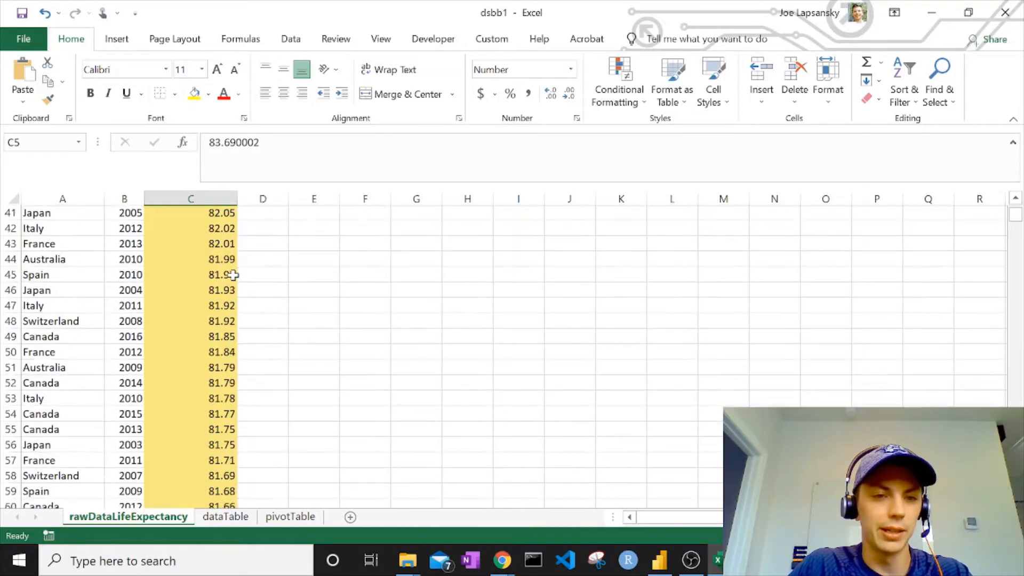
{"action": "scroll", "coordinate": [233, 275], "scroll_direction": "down", "scroll_amount": 20}
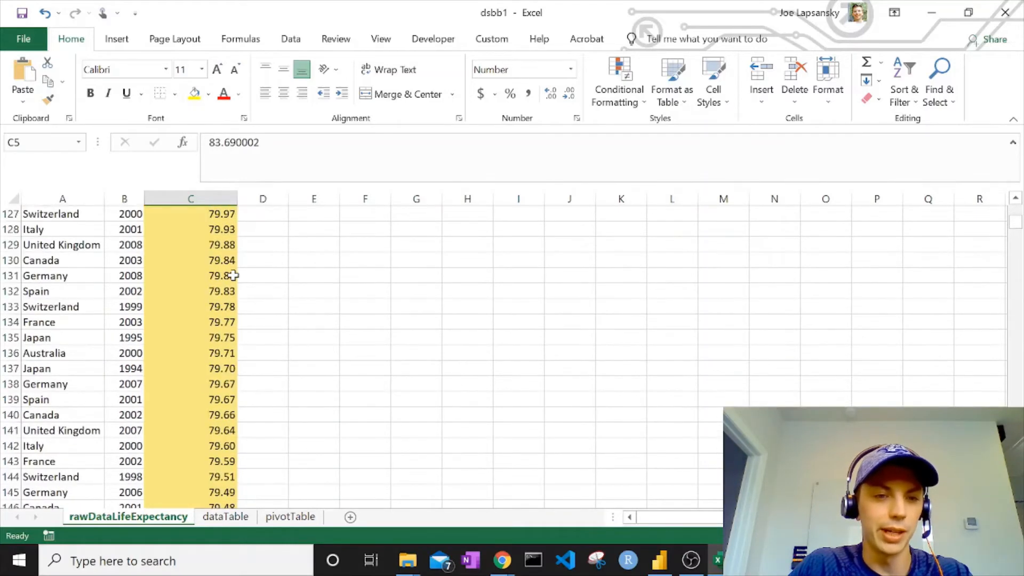
{"action": "scroll", "coordinate": [233, 275], "scroll_direction": "down", "scroll_amount": 6}
{"action": "left_click", "coordinate": [316, 329]}
{"action": "scroll", "coordinate": [318, 330], "scroll_direction": "up", "scroll_amount": 2}
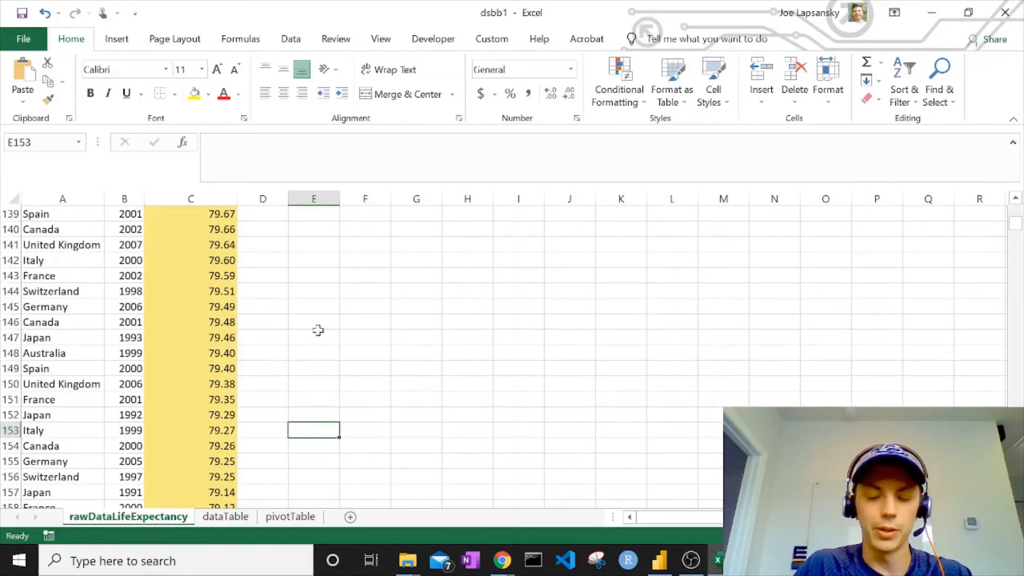
{"action": "key", "text": "ctrl+Home"}
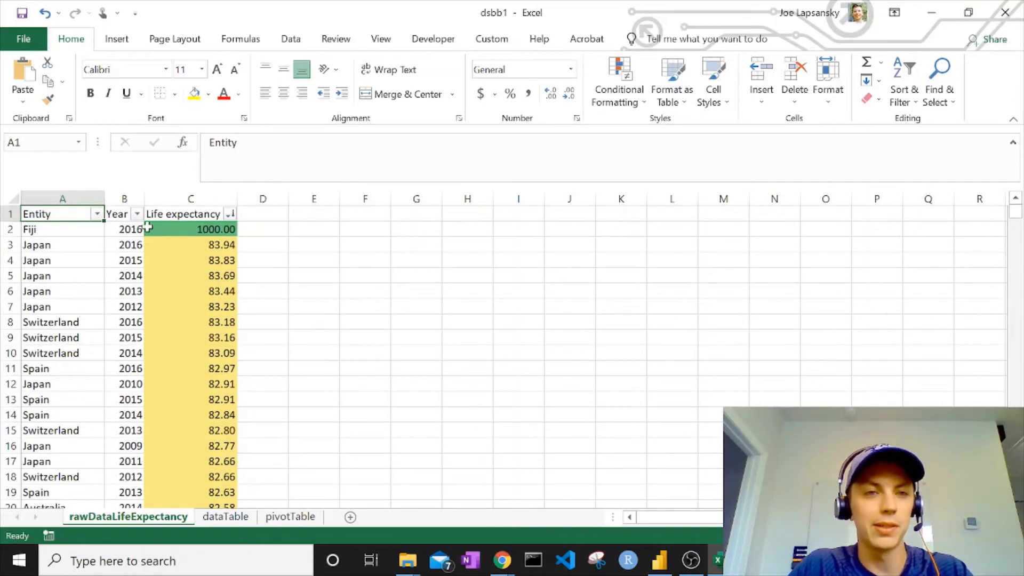
Delete the Fiji 2016 row, row 2, from the rawDataLifeExpectancy sheet.
{"action": "left_click", "coordinate": [10, 229]}
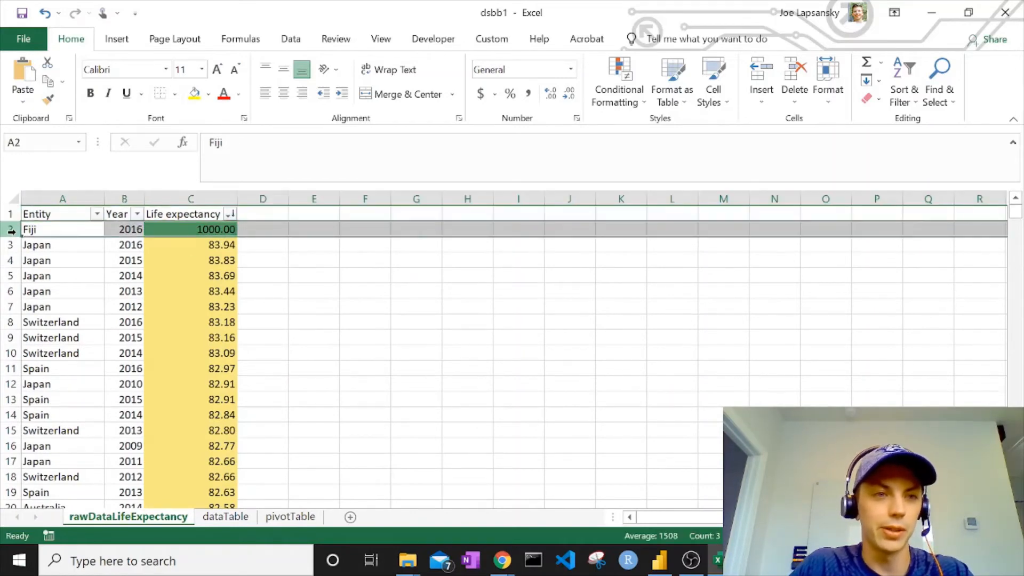
{"action": "right_click", "coordinate": [12, 230]}
{"action": "left_click", "coordinate": [56, 365]}
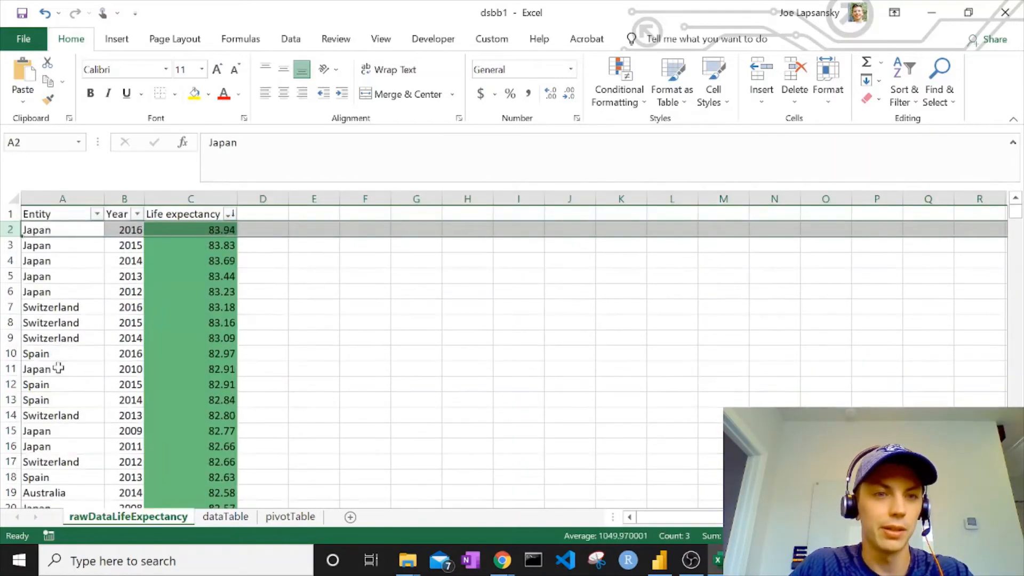
{"action": "left_click", "coordinate": [155, 321]}
Examine the color gradient of the Life expectancy column from the highest values down to the last data row.
{"action": "left_click", "coordinate": [169, 261]}
{"action": "scroll", "coordinate": [176, 267], "scroll_direction": "down", "scroll_amount": 20}
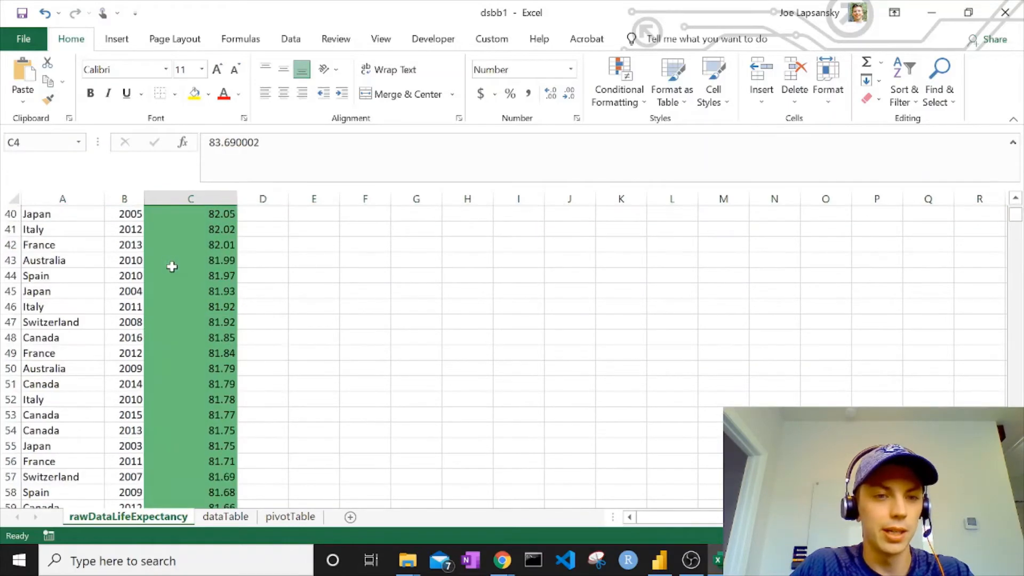
{"action": "scroll", "coordinate": [191, 304], "scroll_direction": "down", "scroll_amount": 20}
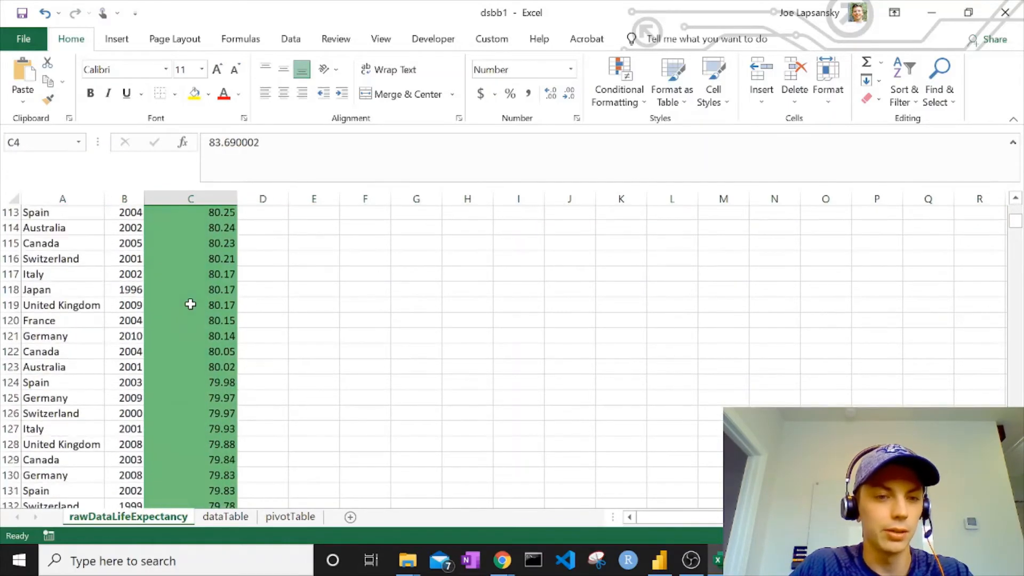
{"action": "scroll", "coordinate": [191, 304], "scroll_direction": "down", "scroll_amount": 20}
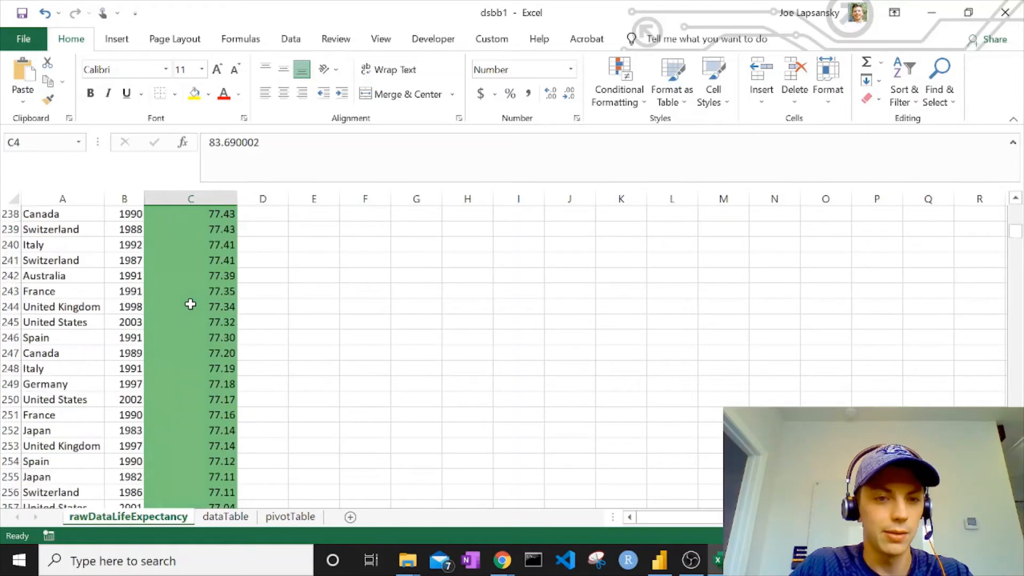
{"action": "scroll", "coordinate": [191, 304], "scroll_direction": "down", "scroll_amount": 20}
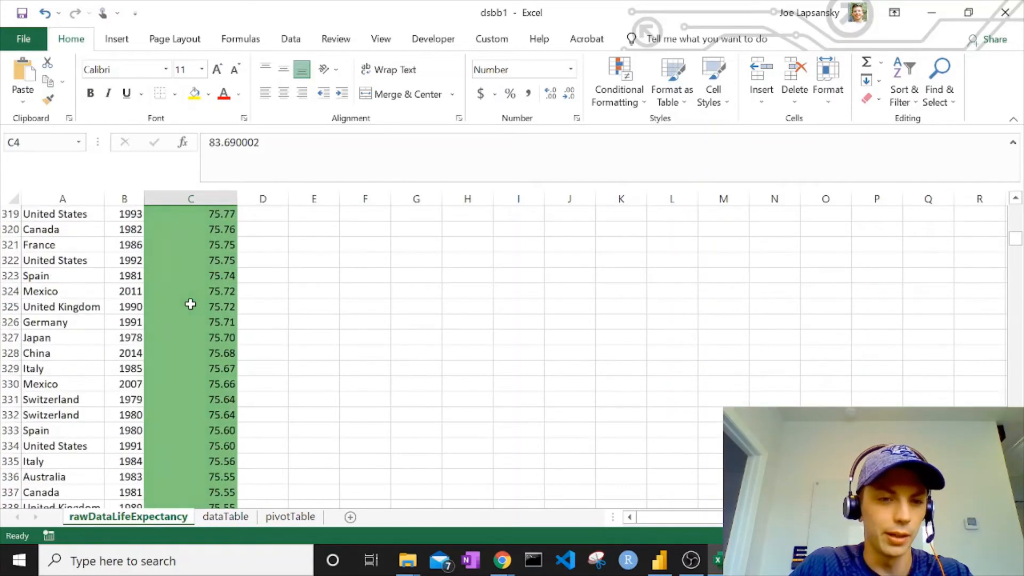
{"action": "scroll", "coordinate": [190, 304], "scroll_direction": "down", "scroll_amount": 20}
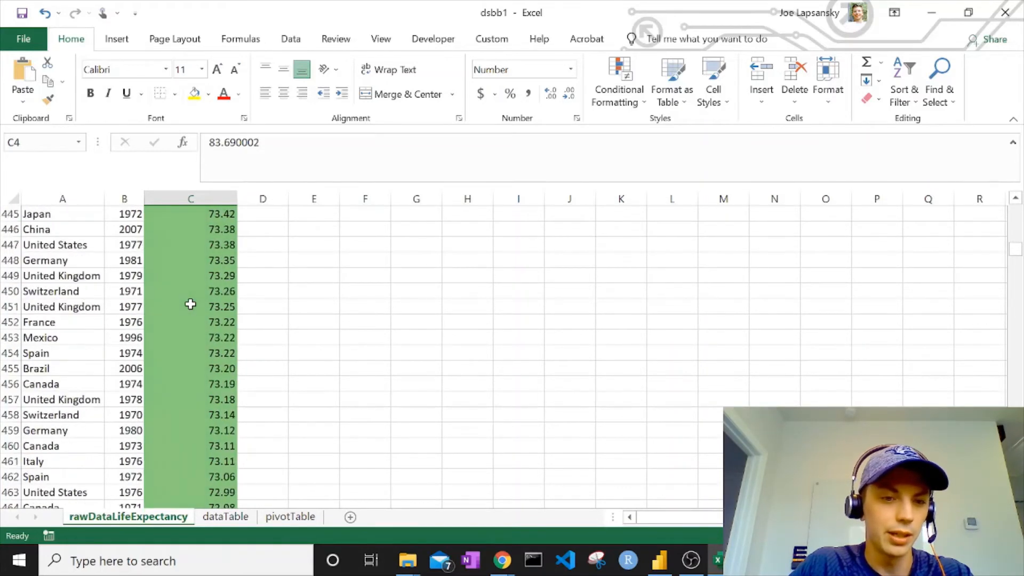
{"action": "scroll", "coordinate": [190, 304], "scroll_direction": "down", "scroll_amount": 20}
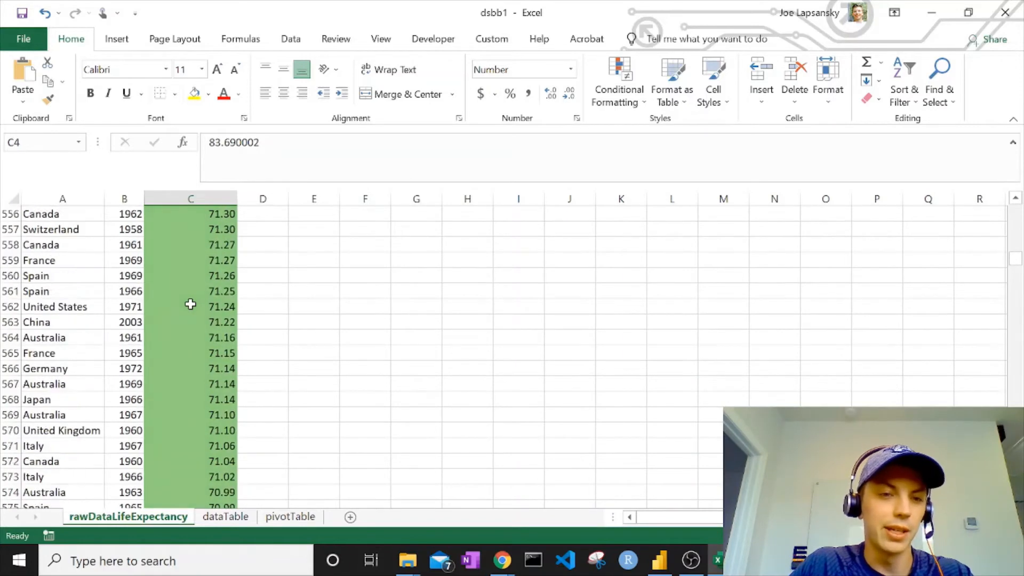
{"action": "scroll", "coordinate": [191, 304], "scroll_direction": "down", "scroll_amount": 20}
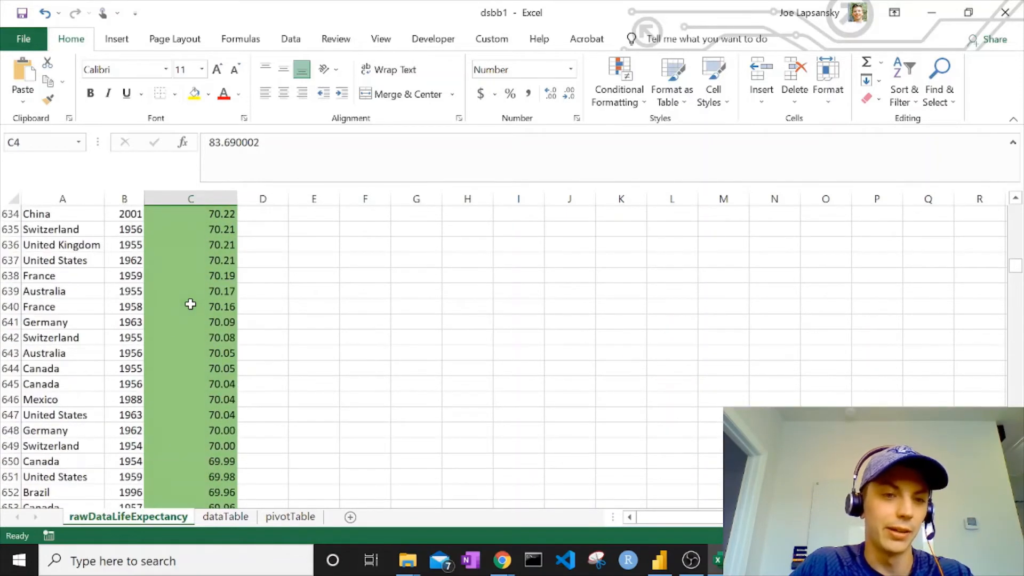
{"action": "scroll", "coordinate": [190, 304], "scroll_direction": "down", "scroll_amount": 20}
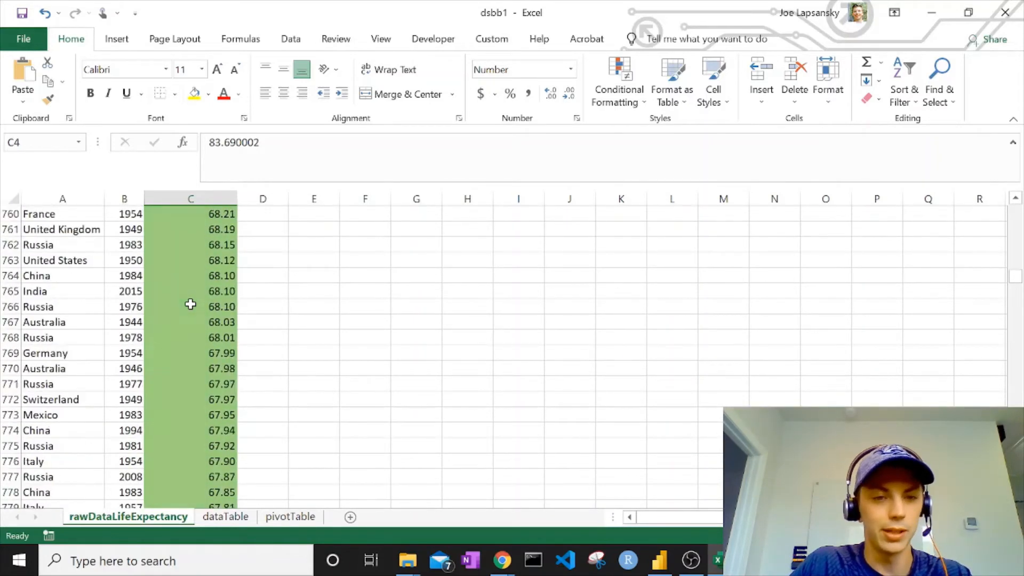
{"action": "scroll", "coordinate": [191, 305], "scroll_direction": "down", "scroll_amount": 20}
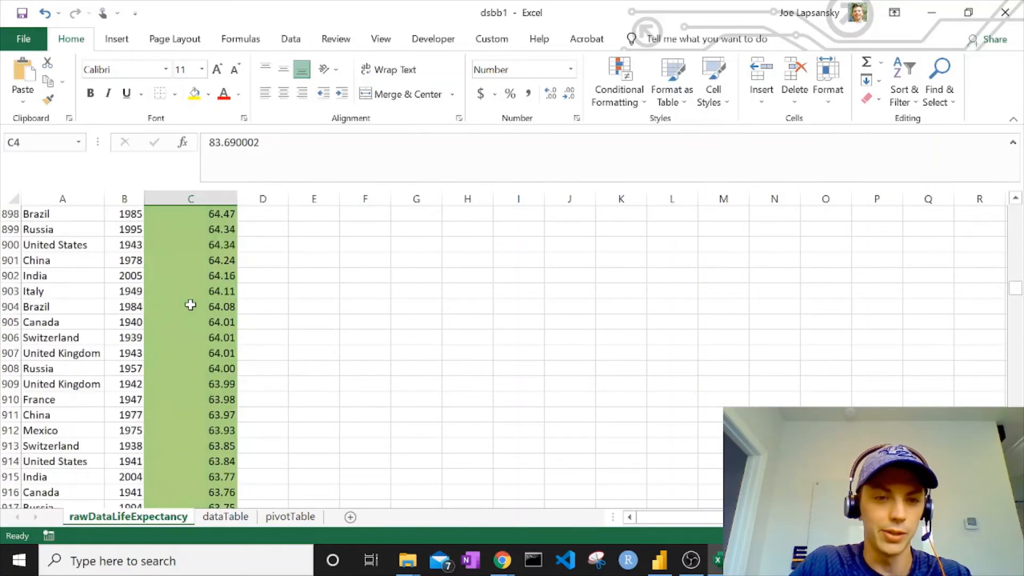
{"action": "left_click", "coordinate": [276, 340]}
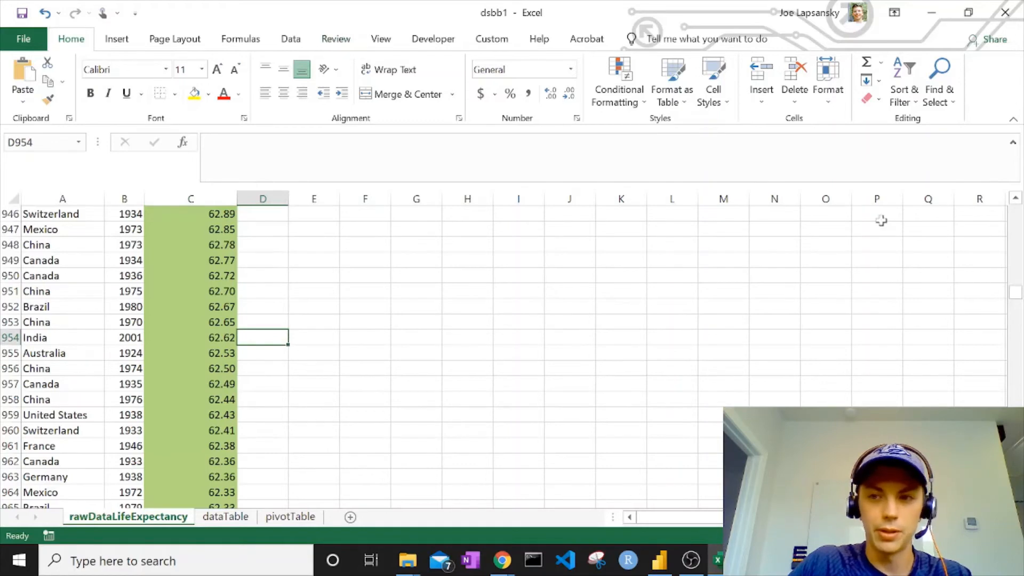
{"action": "left_click_drag", "start_coordinate": [1015, 297], "coordinate": [1013, 427]}
{"action": "left_click", "coordinate": [333, 354]}
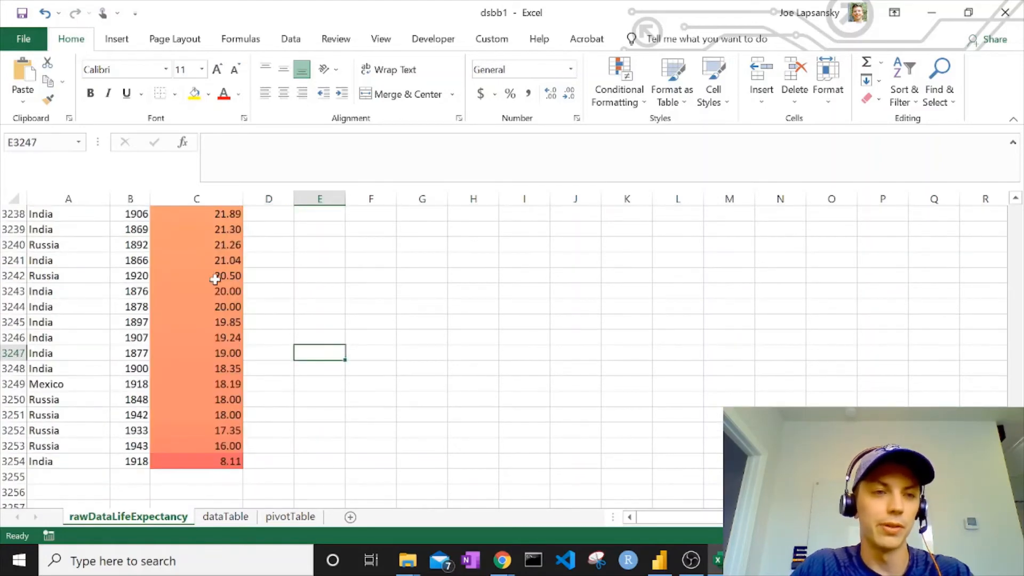
{"action": "left_click", "coordinate": [236, 277]}
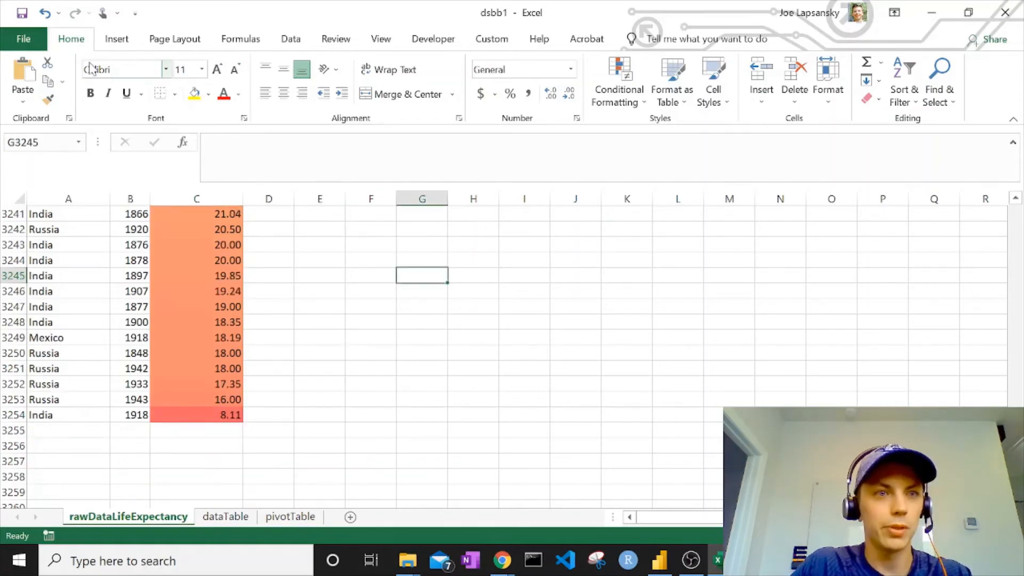
Save the workbook, then delete both Fiji rows, 3255 and 3256, from the dataTable sheet.
{"action": "left_click", "coordinate": [21, 13]}
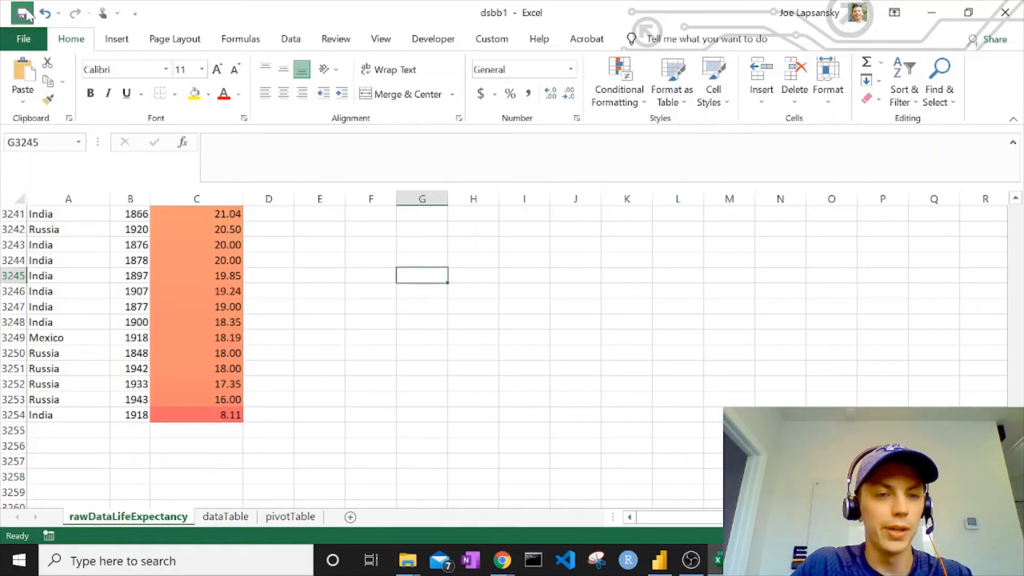
{"action": "left_click", "coordinate": [225, 517]}
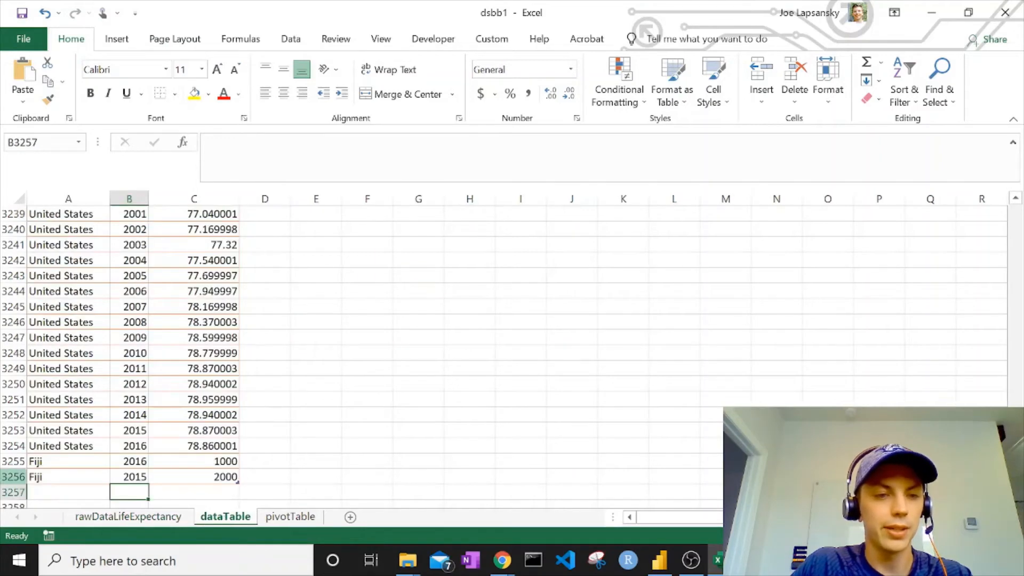
{"action": "left_click_drag", "start_coordinate": [9, 465], "coordinate": [11, 477]}
{"action": "right_click", "coordinate": [72, 470]}
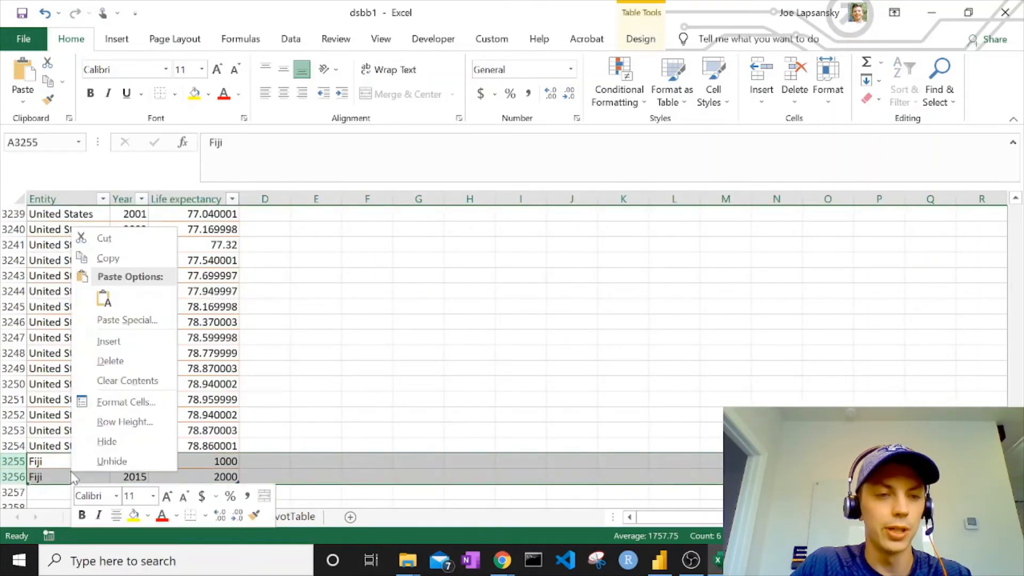
{"action": "left_click", "coordinate": [110, 361]}
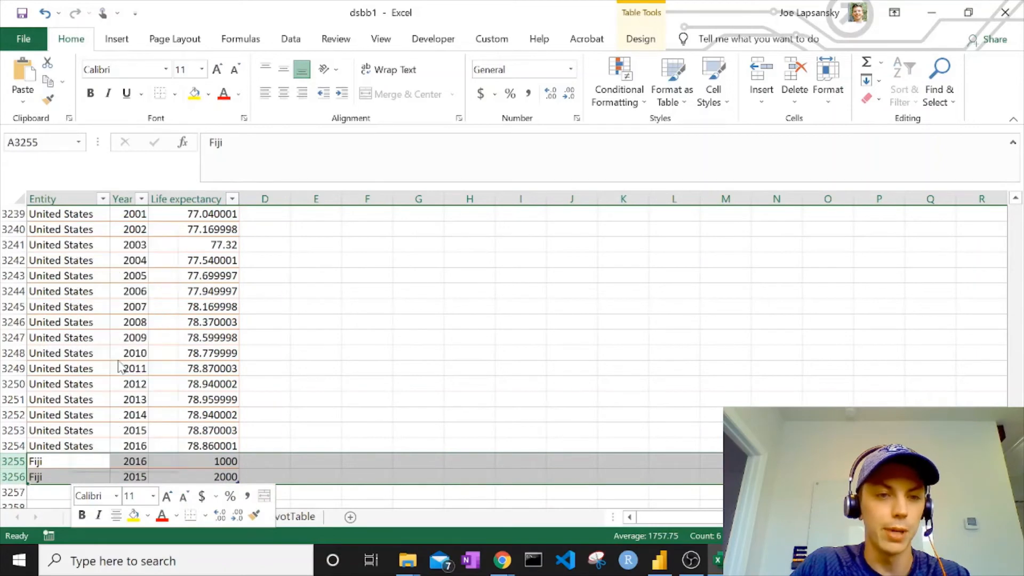
{"action": "left_click", "coordinate": [346, 402]}
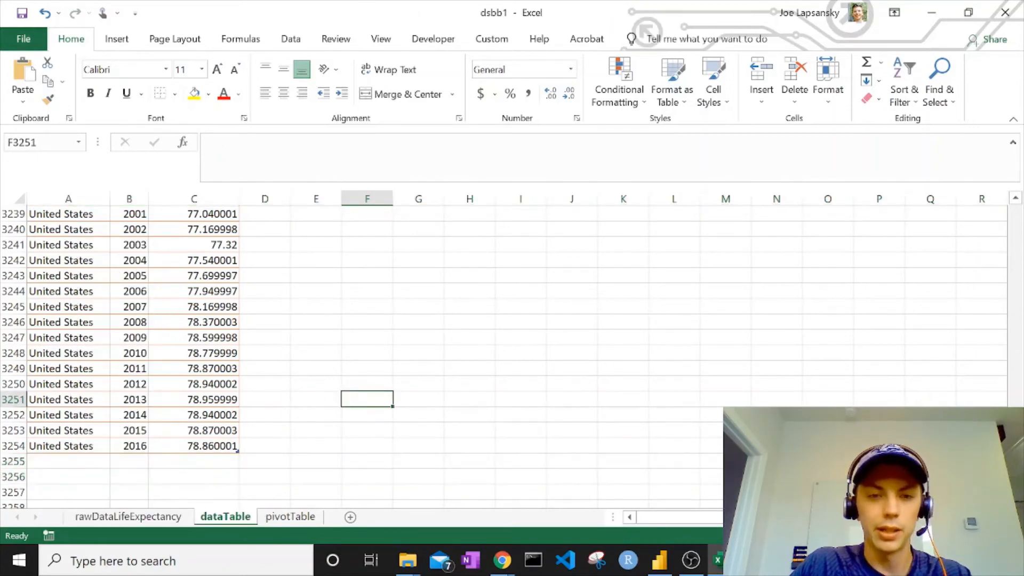
Refresh the PivotTable on the pivotTable sheet so it reflects the current source data.
{"action": "left_click", "coordinate": [300, 517]}
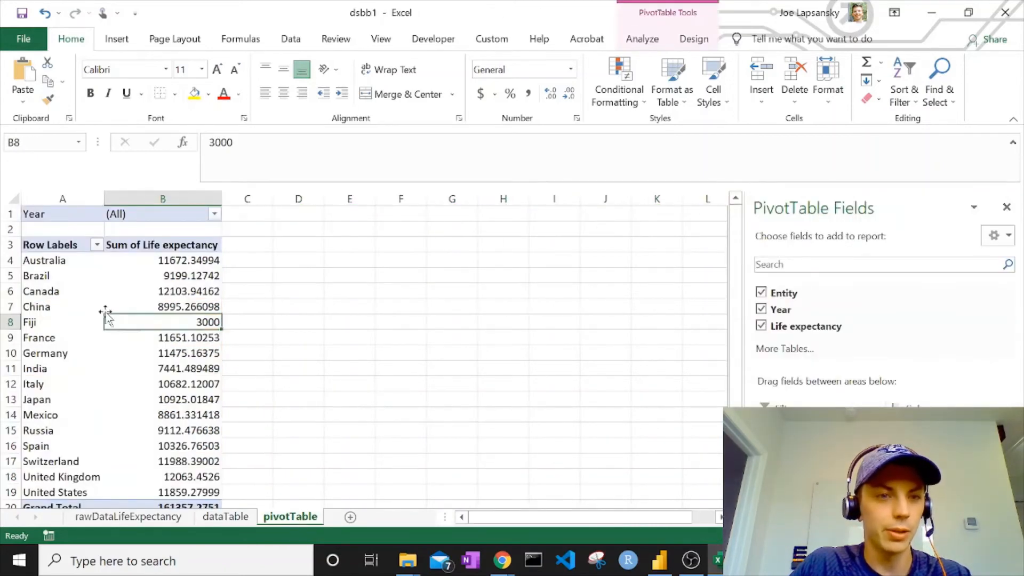
{"action": "right_click", "coordinate": [163, 312]}
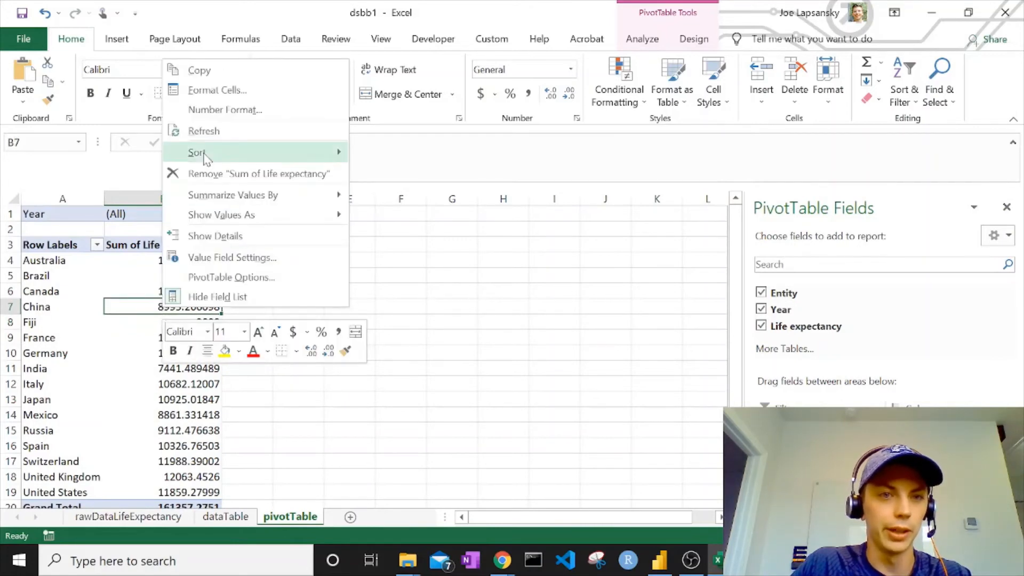
{"action": "left_click", "coordinate": [206, 133]}
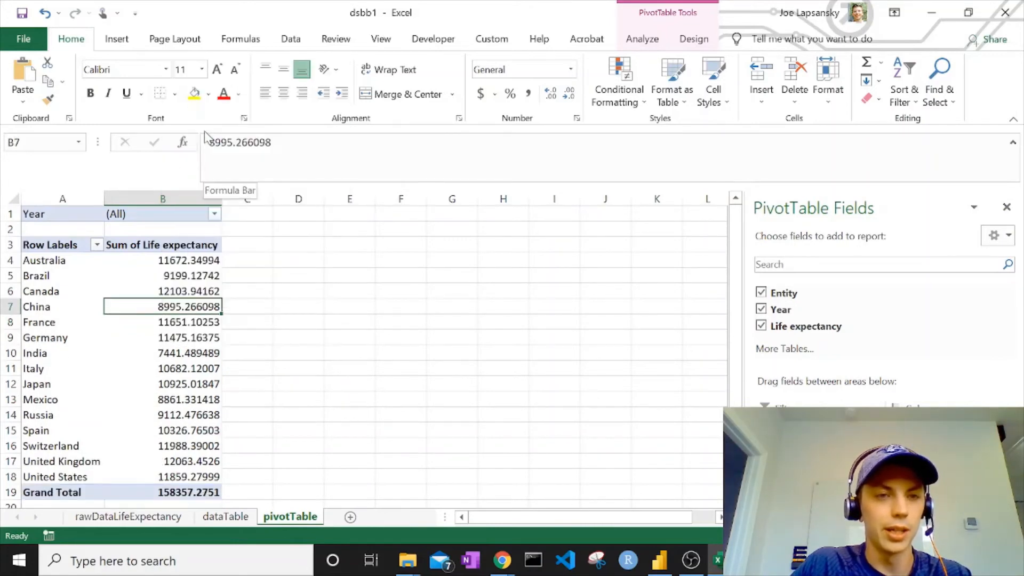
Copy the formatting of column C on rawDataLifeExpectancy to column C of the dataTable sheet with Format Painter.
{"action": "left_click", "coordinate": [176, 516]}
{"action": "left_click", "coordinate": [202, 192]}
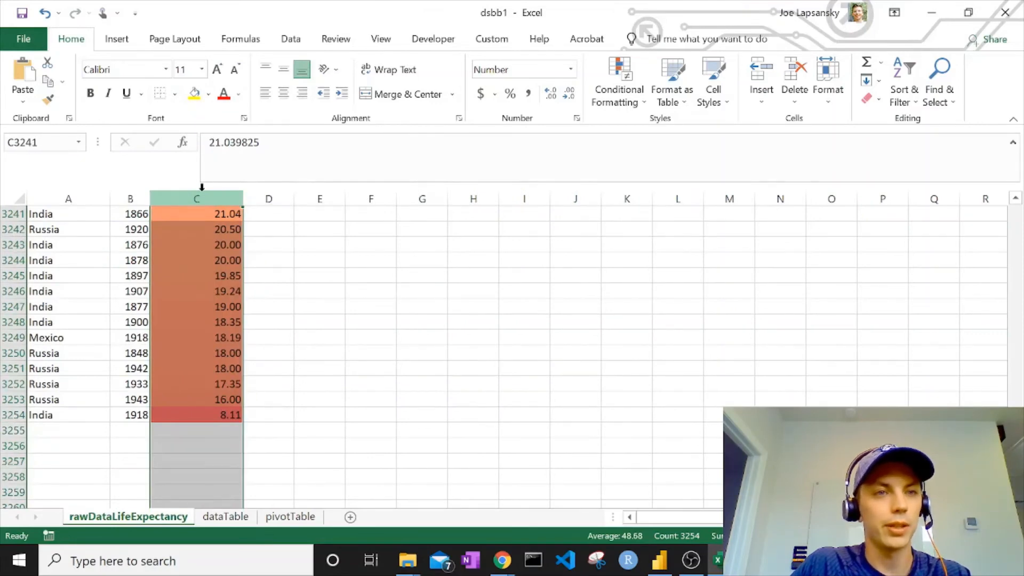
{"action": "left_click", "coordinate": [48, 100]}
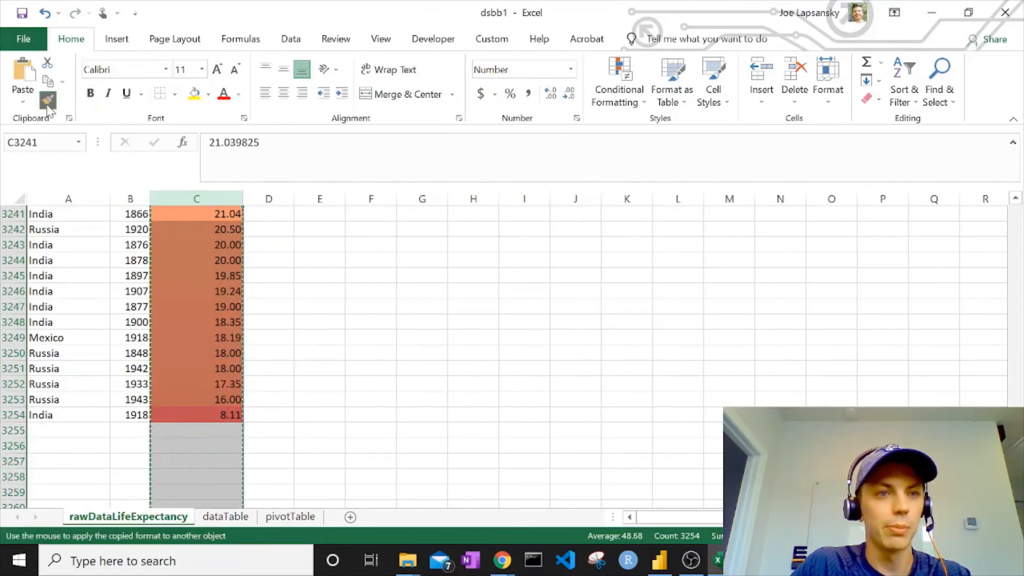
{"action": "left_click", "coordinate": [216, 517]}
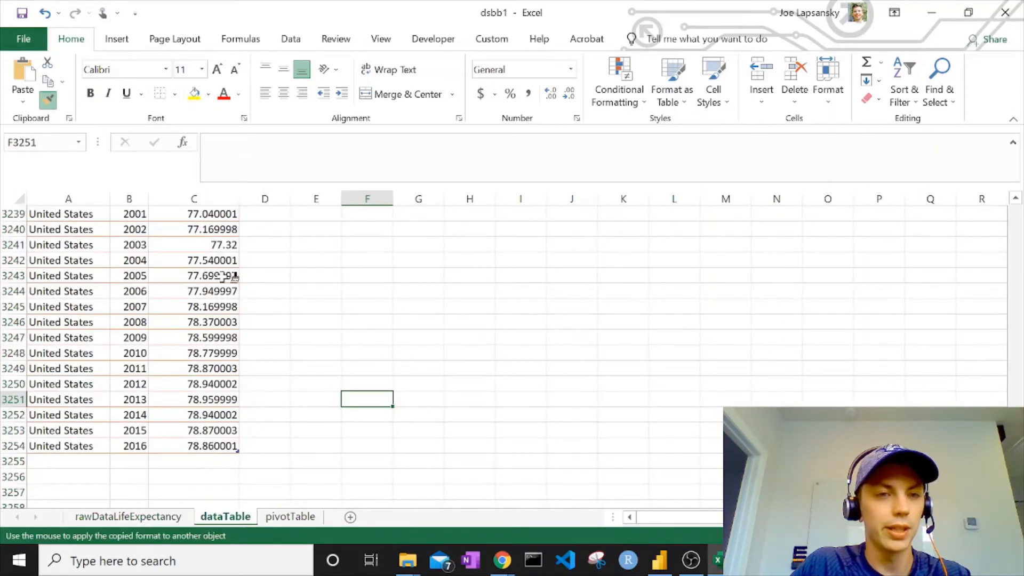
{"action": "left_click", "coordinate": [201, 198]}
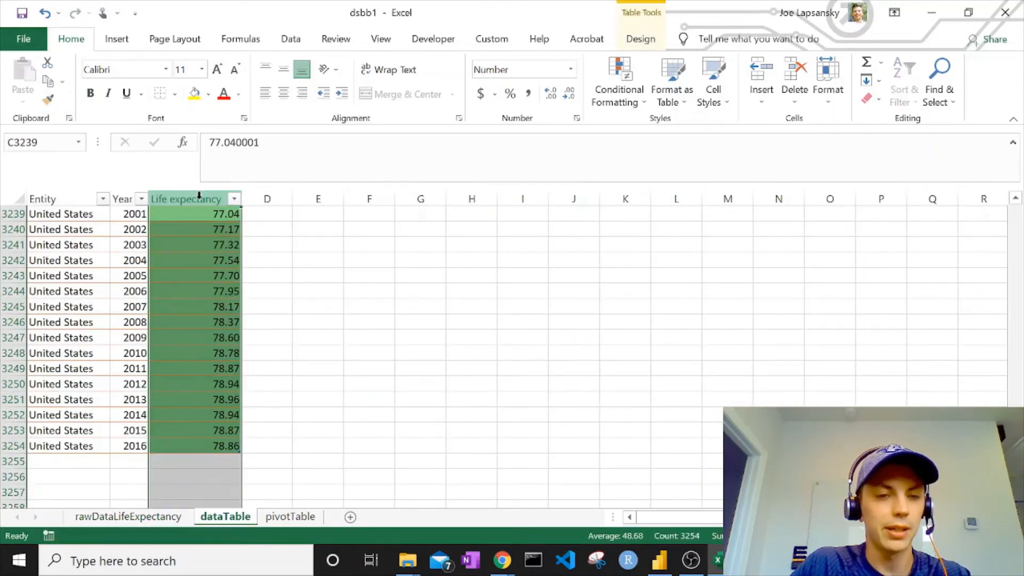
{"action": "left_click", "coordinate": [449, 354]}
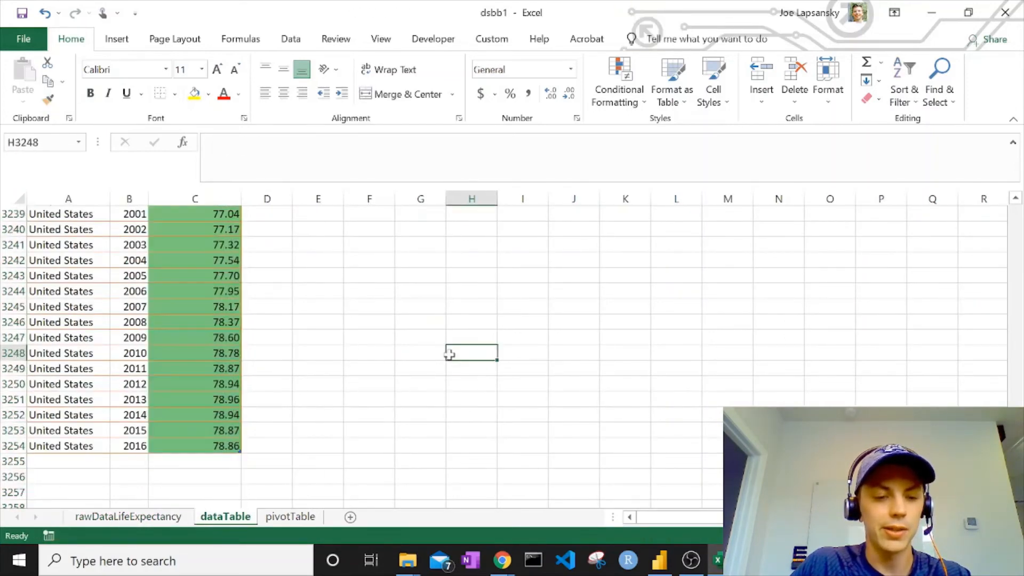
Return to cell A1 of the dataTable sheet and sort the table by Life expectancy from largest to smallest.
{"action": "key", "text": "ctrl+Home"}
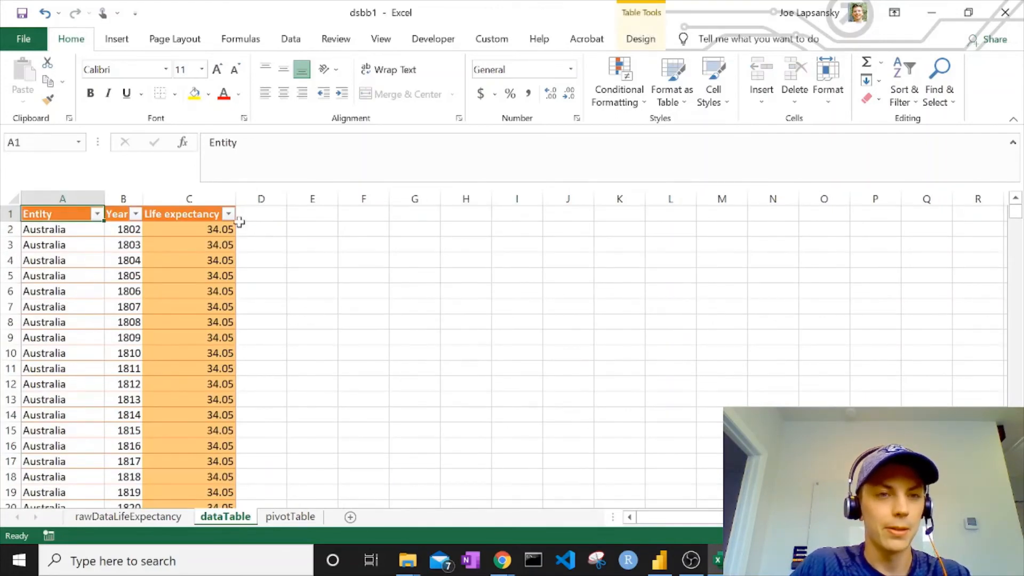
{"action": "left_click", "coordinate": [227, 215]}
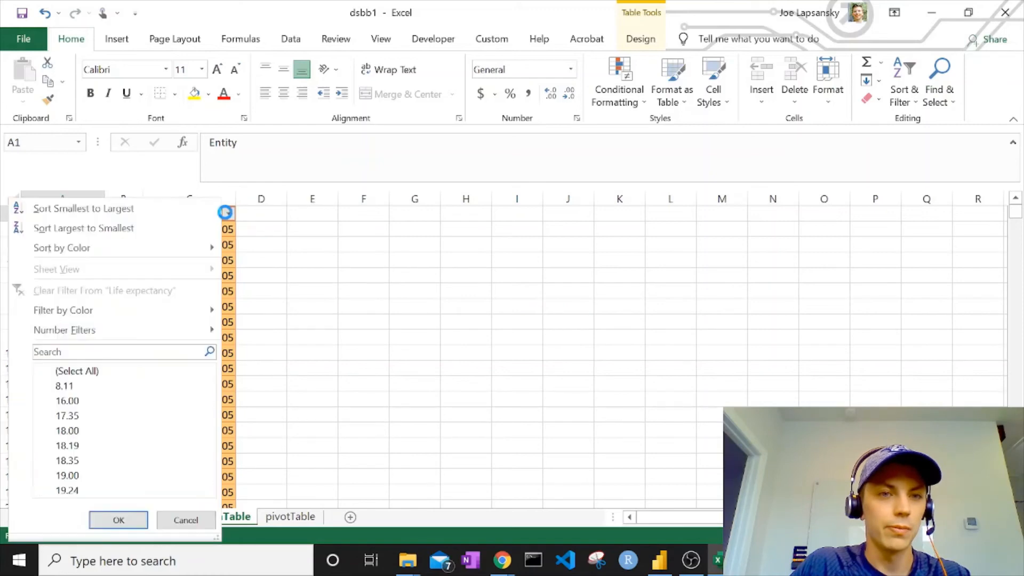
{"action": "left_click", "coordinate": [168, 229]}
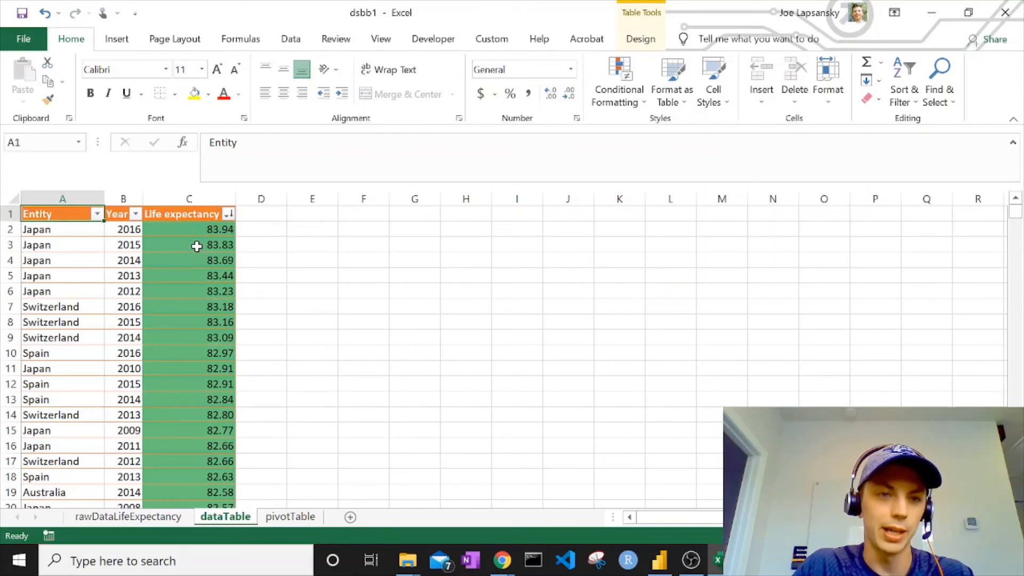
Filter the Life expectancy column of the dataTable sheet to show only its top 10 items.
{"action": "left_click", "coordinate": [229, 213]}
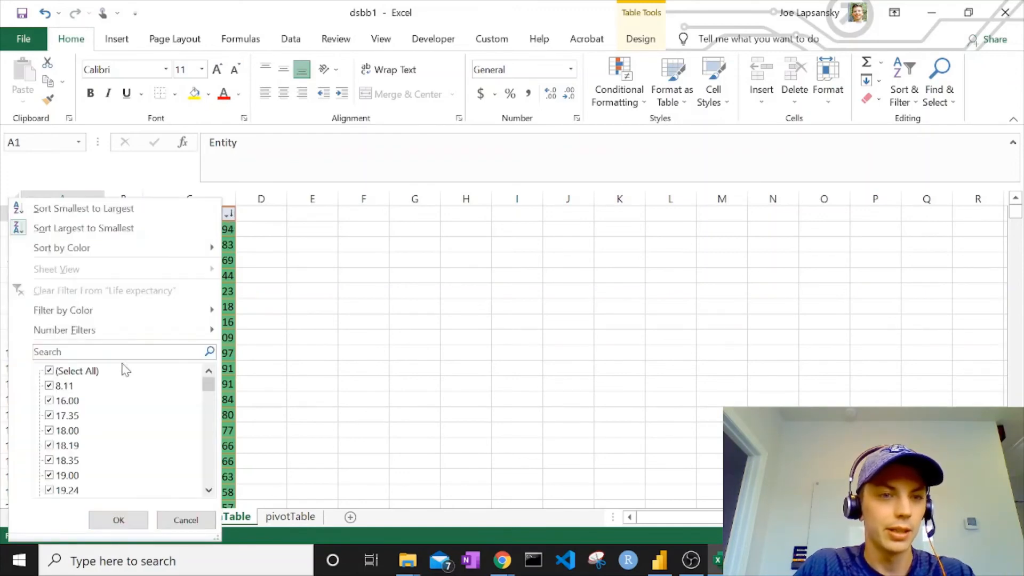
{"action": "mouse_move", "coordinate": [119, 330]}
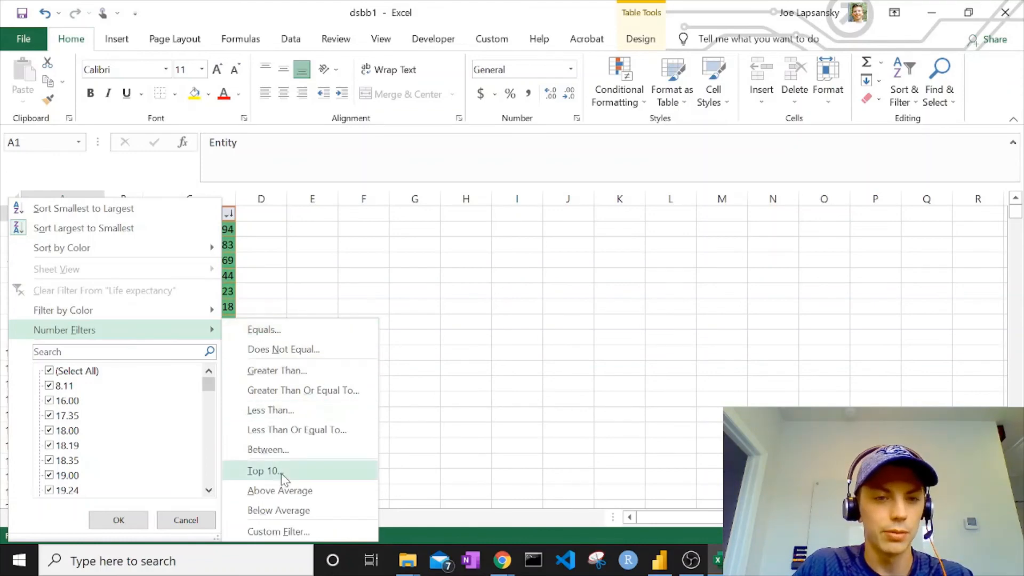
{"action": "left_click", "coordinate": [262, 471]}
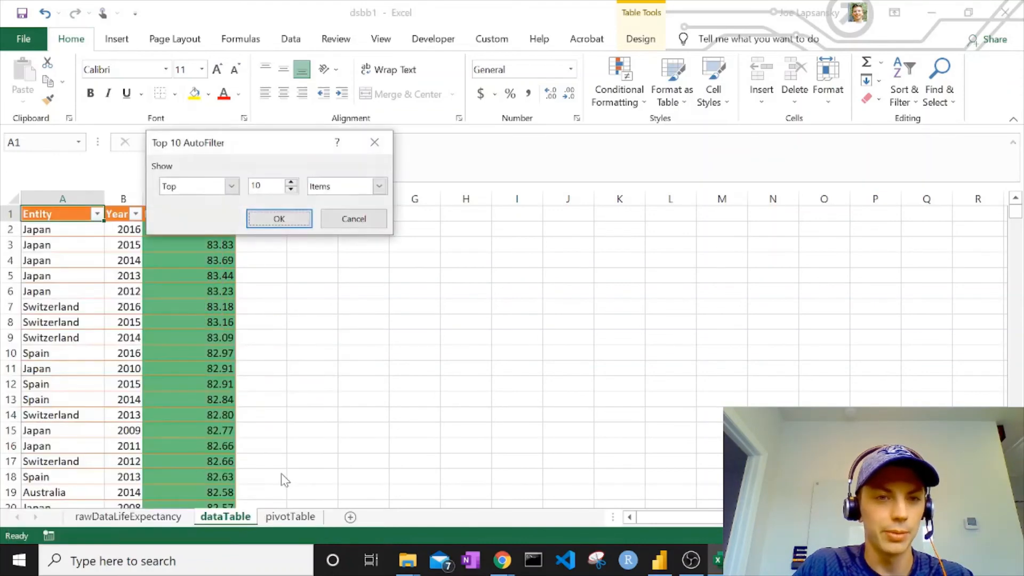
{"action": "left_click", "coordinate": [307, 219]}
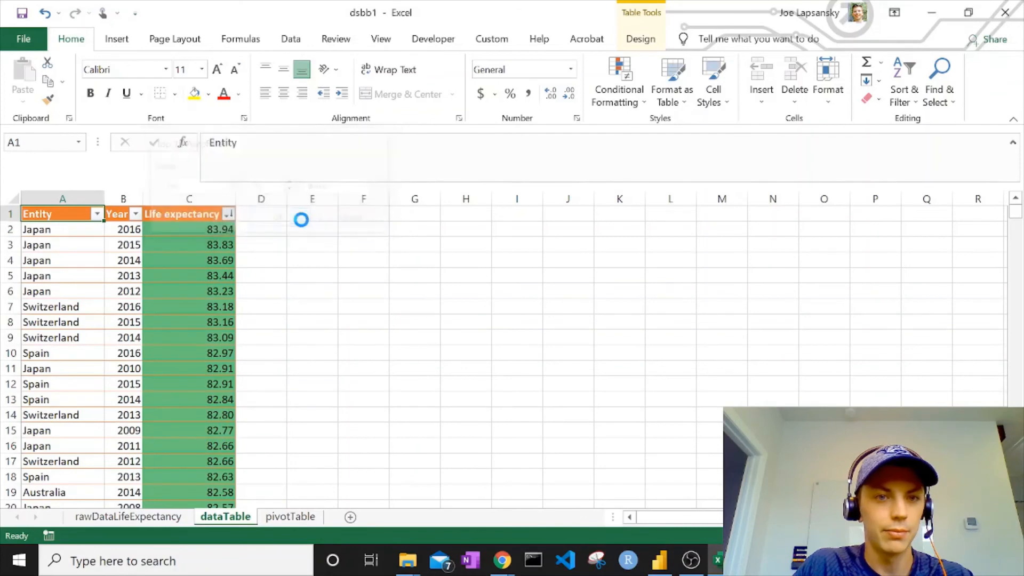
Filter the Life expectancy column to values greater than or equal to 40 and less than or equal to 60.
{"action": "left_click", "coordinate": [235, 213]}
{"action": "mouse_move", "coordinate": [180, 326]}
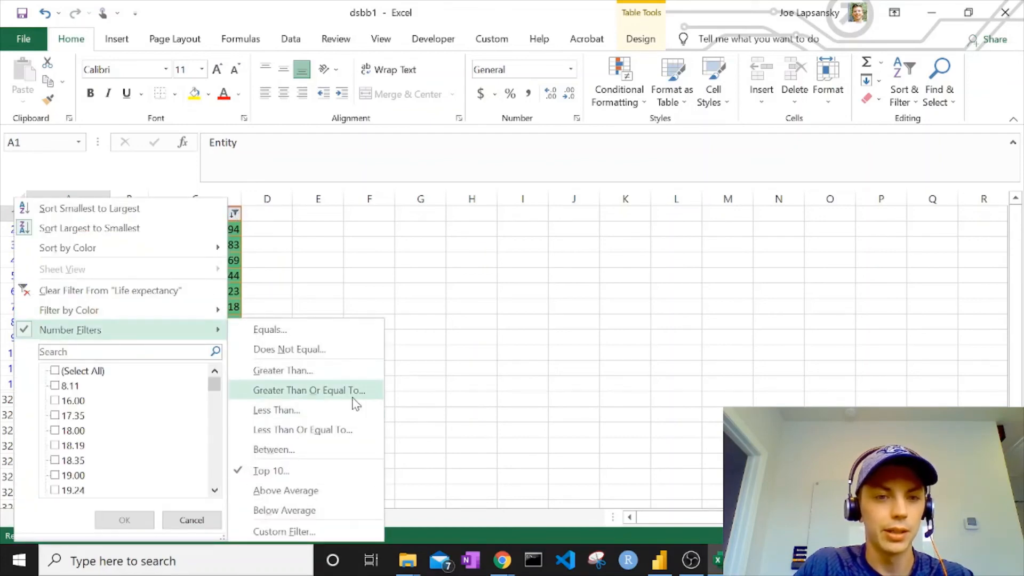
{"action": "left_click", "coordinate": [343, 449]}
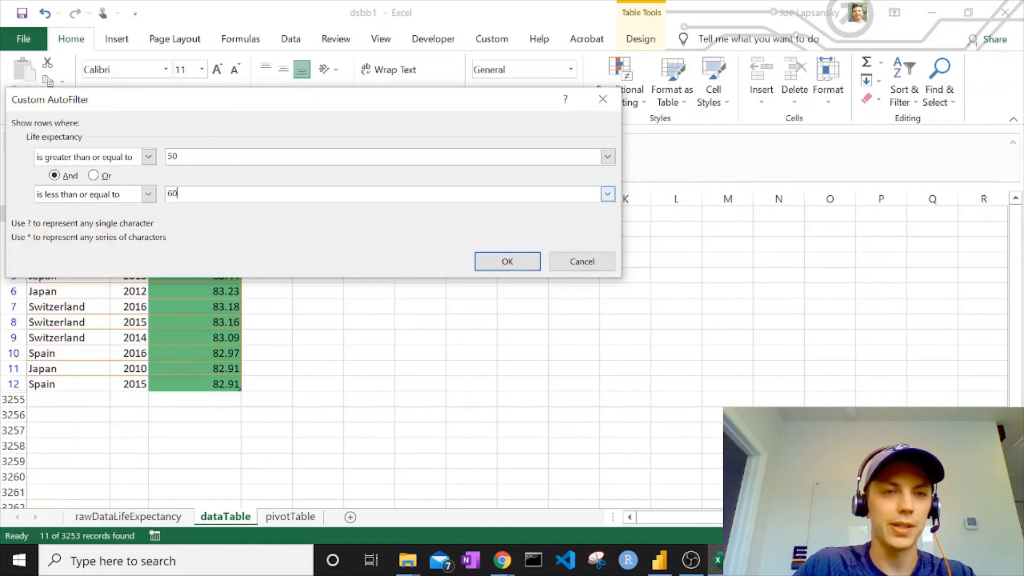
{"action": "left_click_drag", "start_coordinate": [184, 156], "coordinate": [159, 153]}
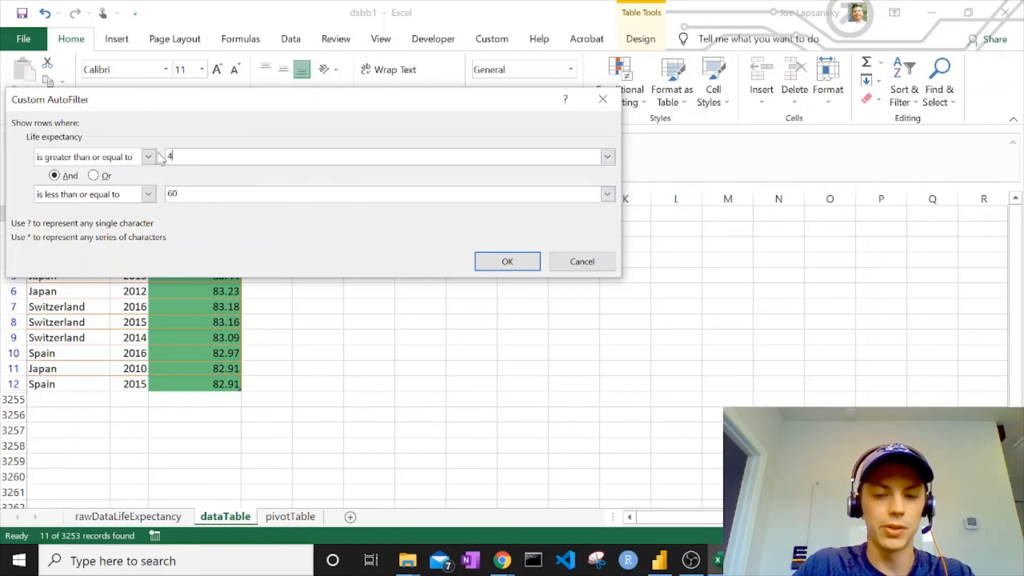
{"action": "type", "text": "40"}
{"action": "left_click", "coordinate": [530, 259]}
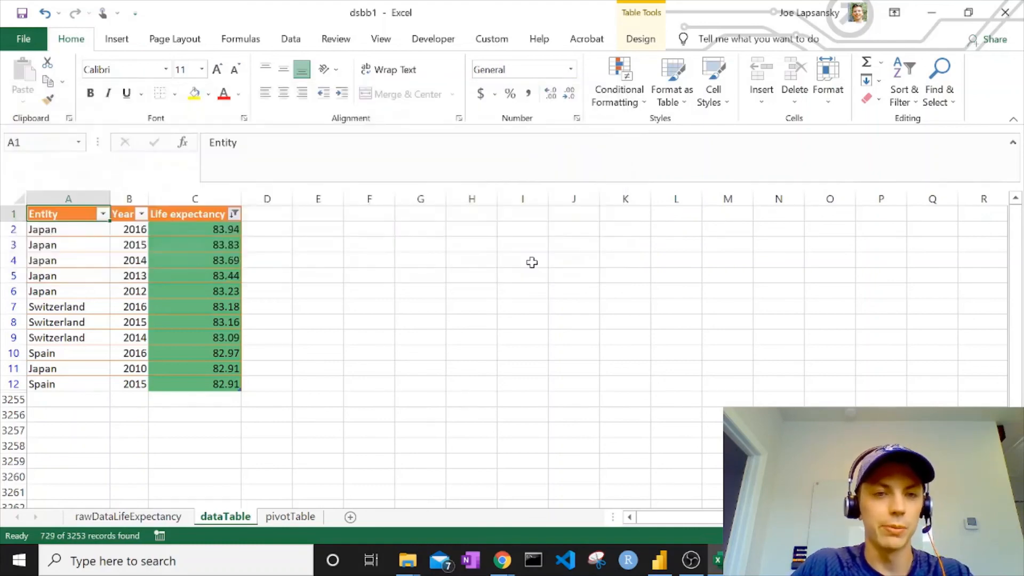
Look through the filtered rows down to around row 1625 to examine the color scale across the Life expectancy values.
{"action": "scroll", "coordinate": [136, 335], "scroll_direction": "down", "scroll_amount": 19}
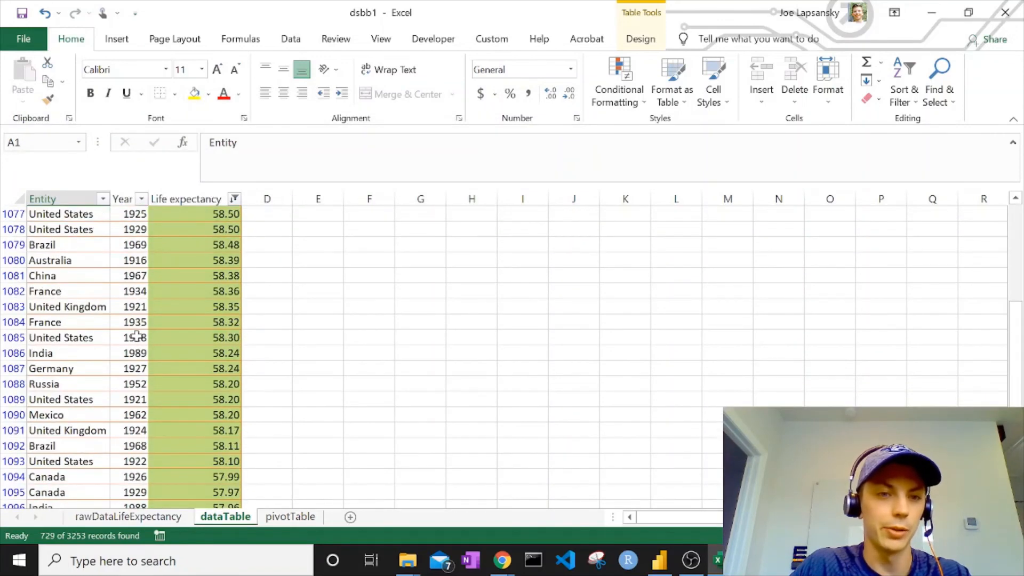
{"action": "scroll", "coordinate": [376, 390], "scroll_direction": "down", "scroll_amount": 20}
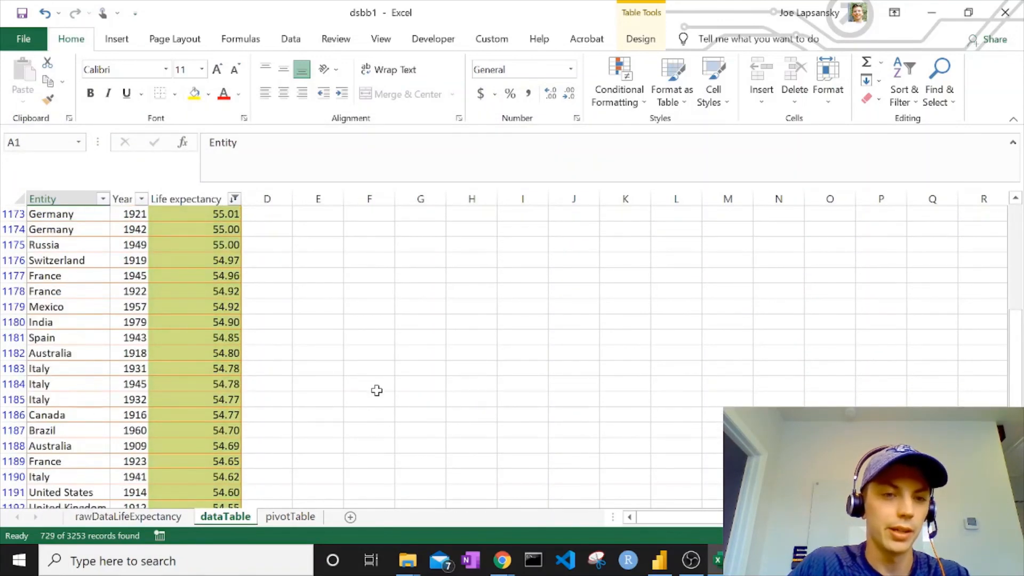
{"action": "scroll", "coordinate": [376, 390], "scroll_direction": "down", "scroll_amount": 20}
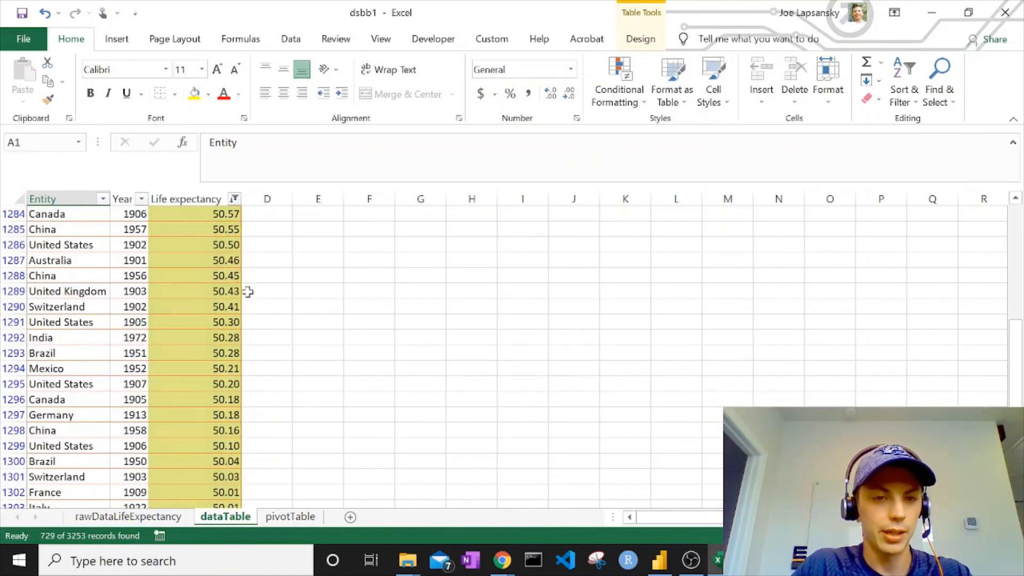
{"action": "scroll", "coordinate": [247, 294], "scroll_direction": "down", "scroll_amount": 20}
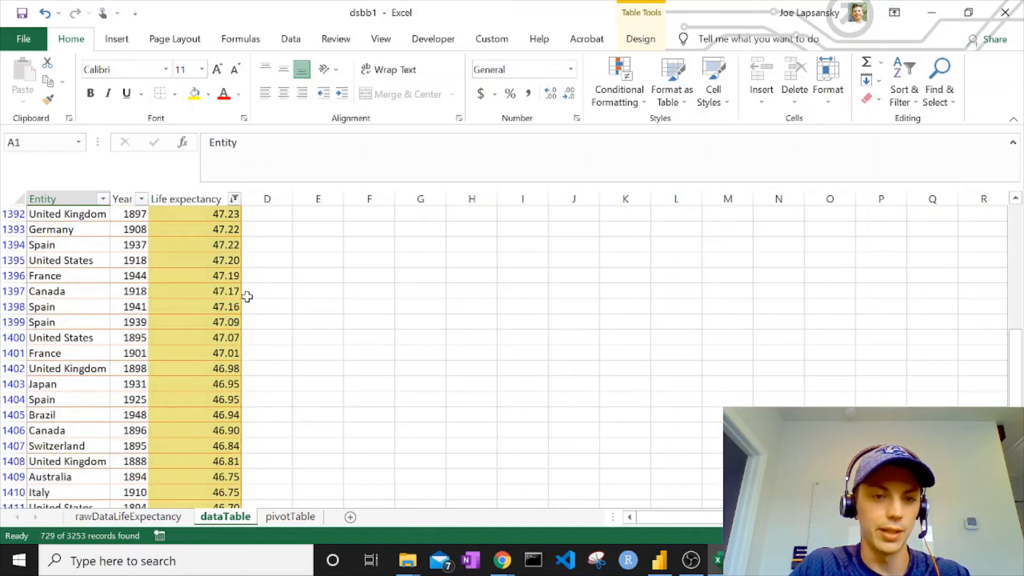
{"action": "scroll", "coordinate": [247, 296], "scroll_direction": "down", "scroll_amount": 20}
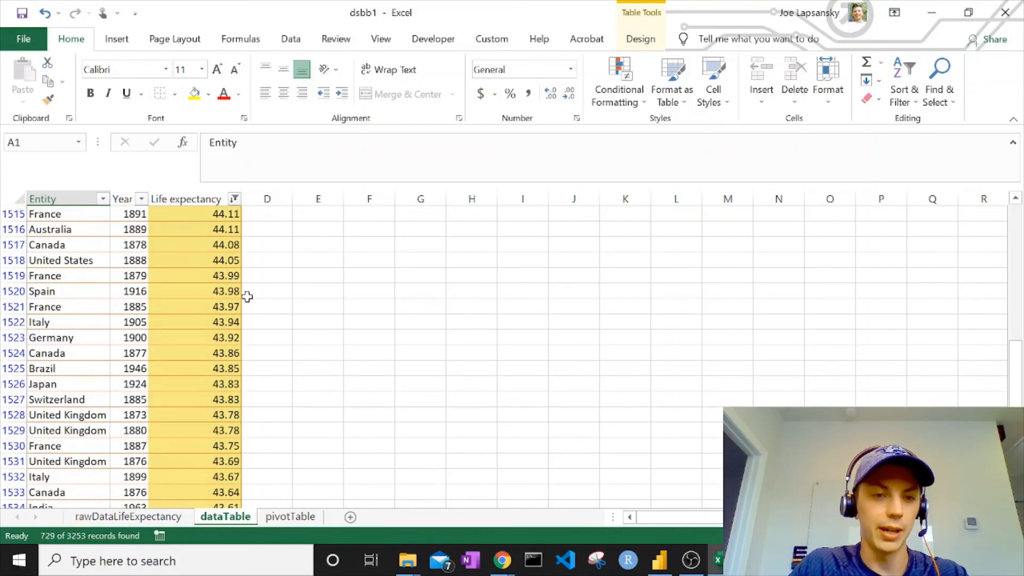
{"action": "left_click", "coordinate": [246, 294]}
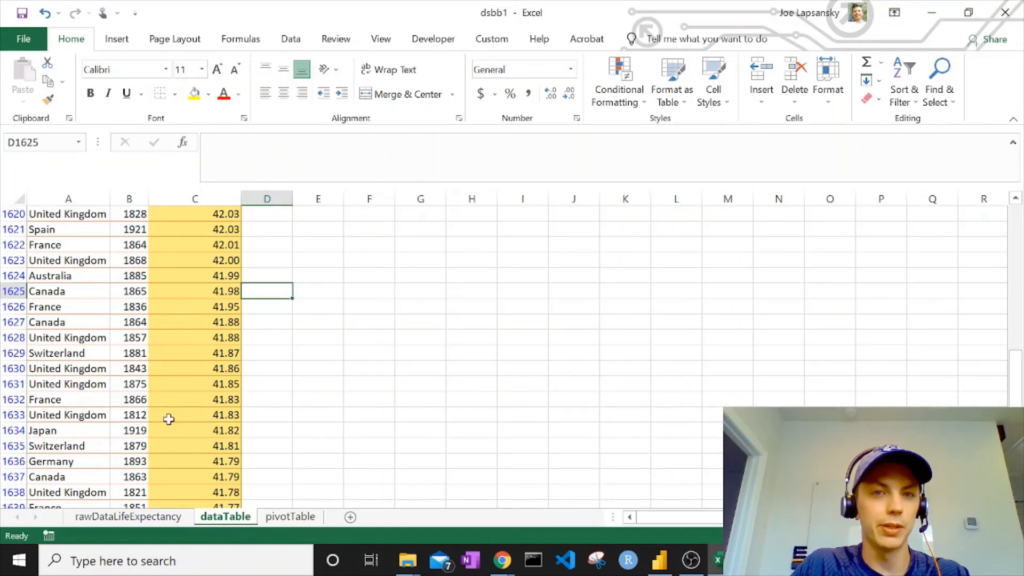